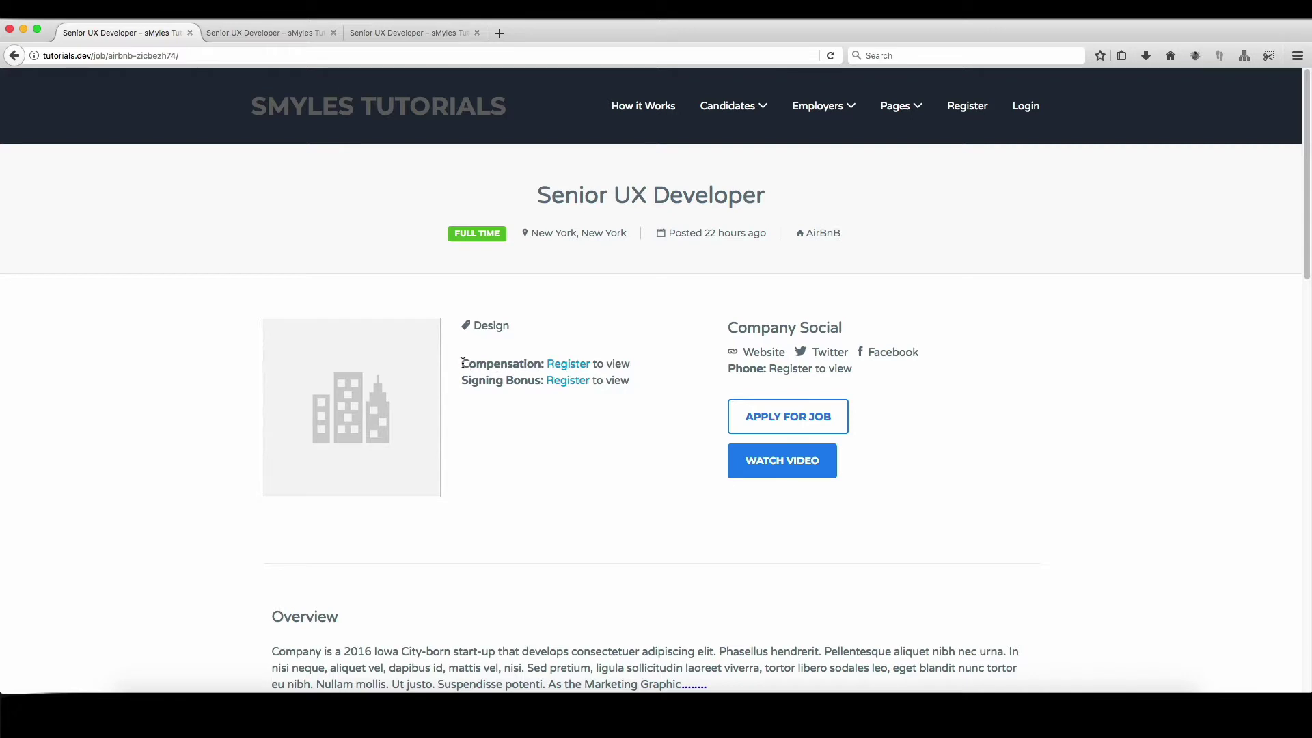
On the logged-out listing, highlight Compensation, scroll, and try applying, which leads to registration.
drag(462, 364, 513, 364)
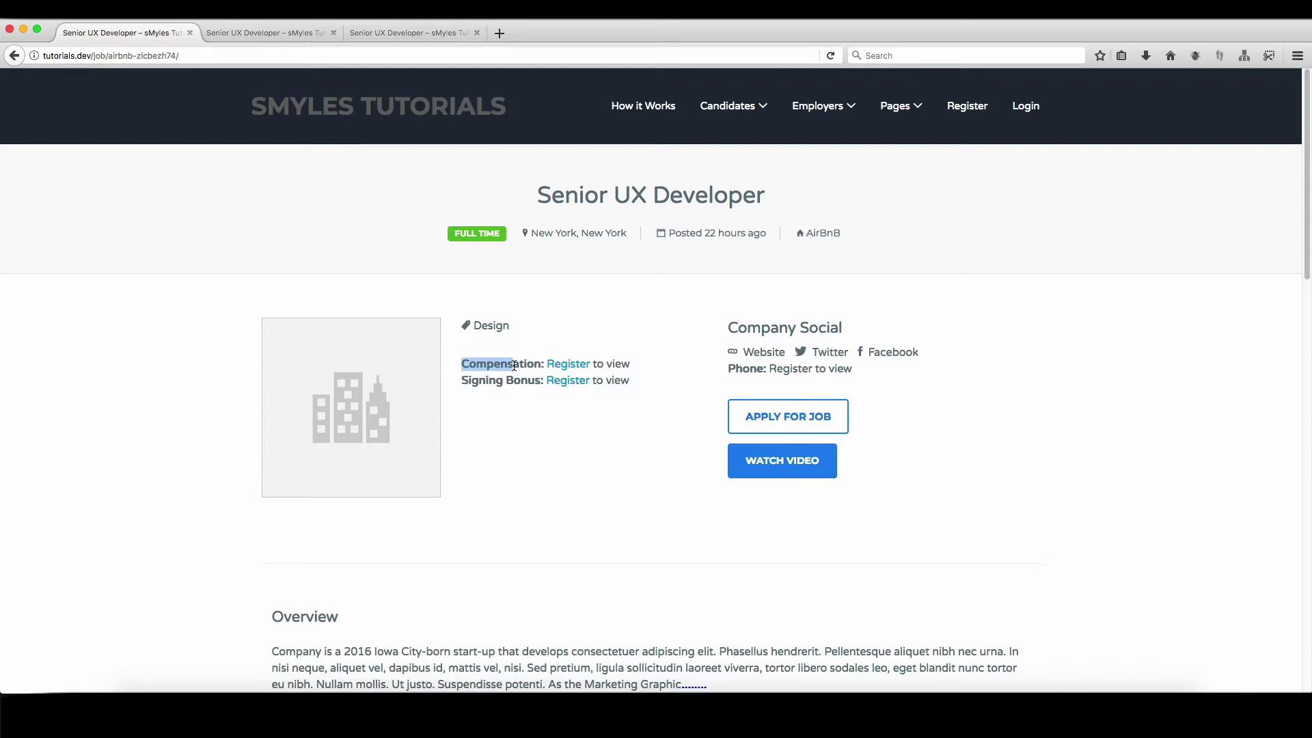
click(654, 348)
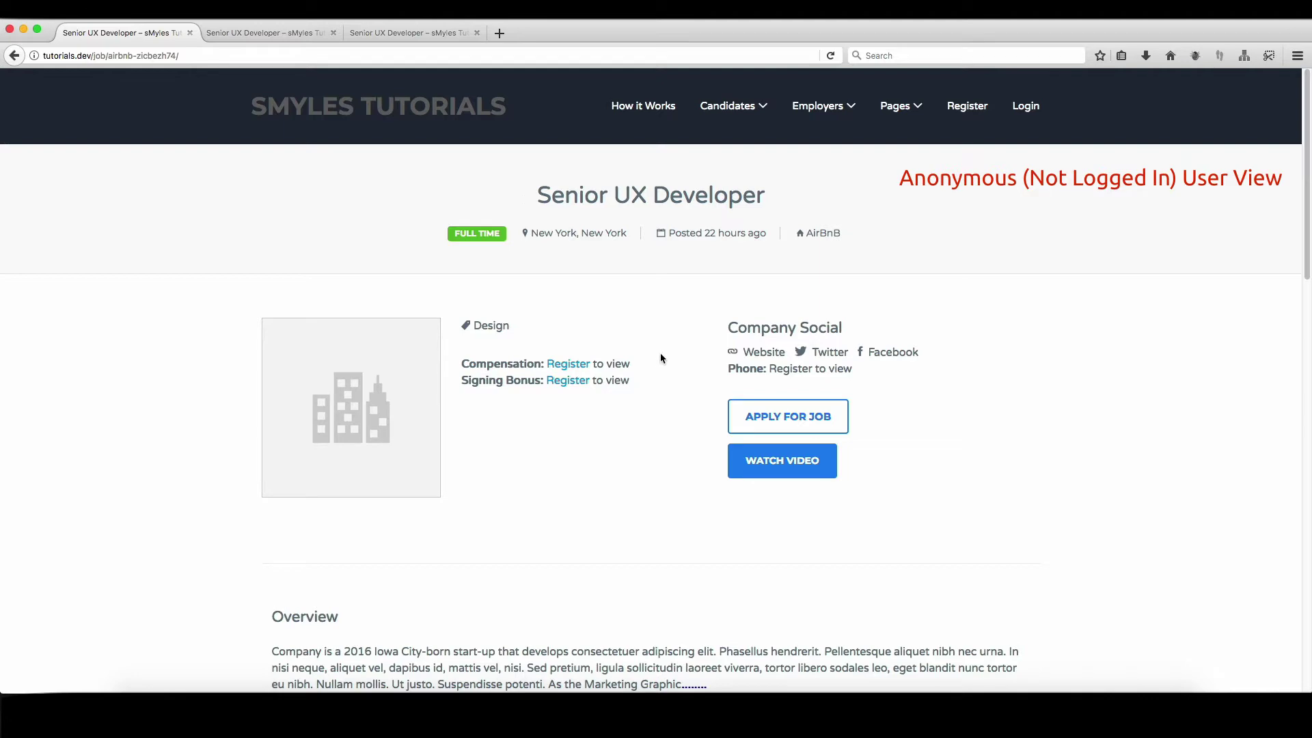
scroll(660, 356, down, 3)
scroll(660, 358, down, 1)
scroll(660, 358, up, 4)
click(785, 419)
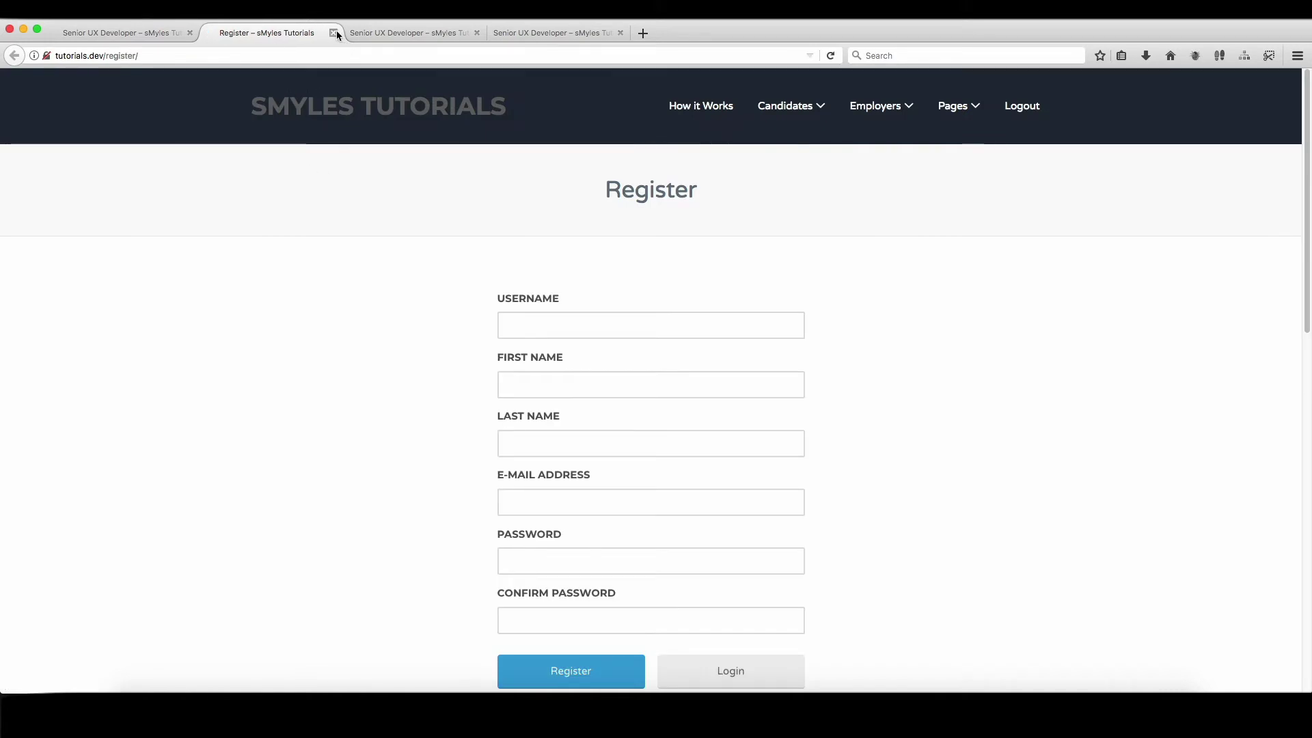
click(334, 33)
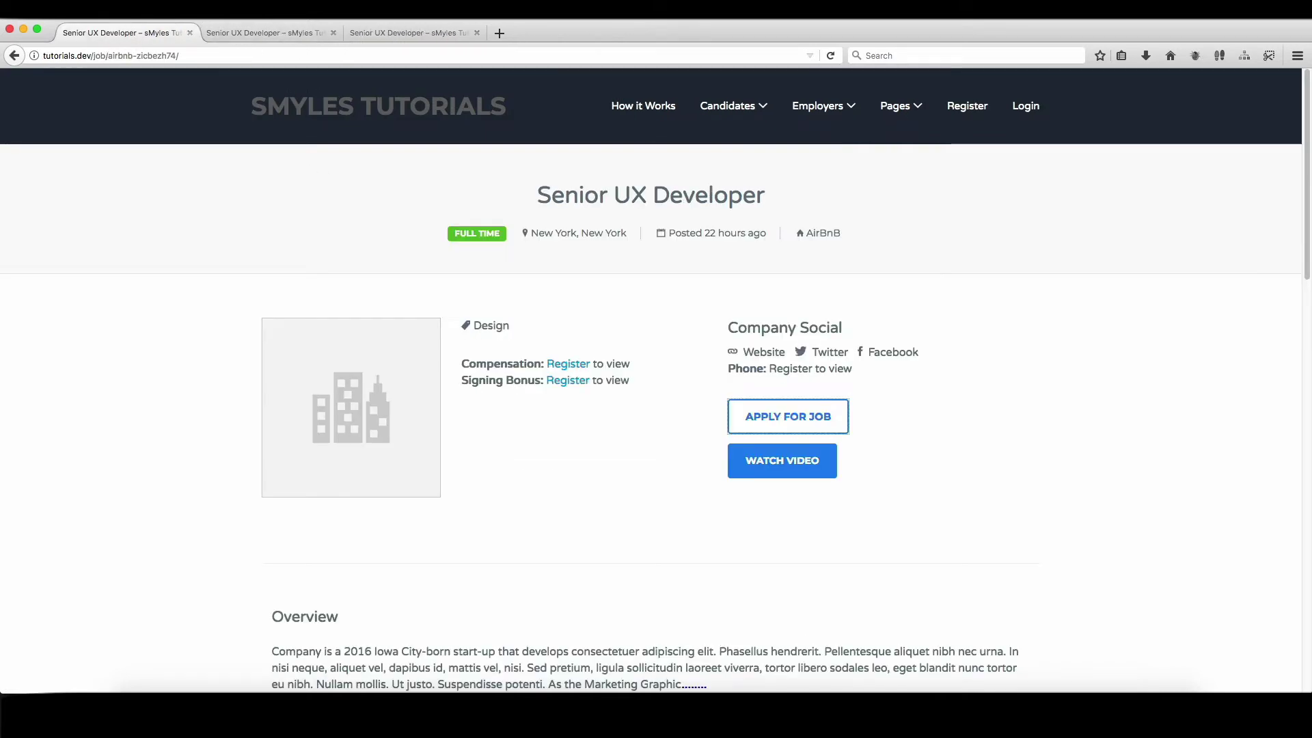
Compare the logged-out and logged-in job views, ending on the logged-in tab.
click(252, 36)
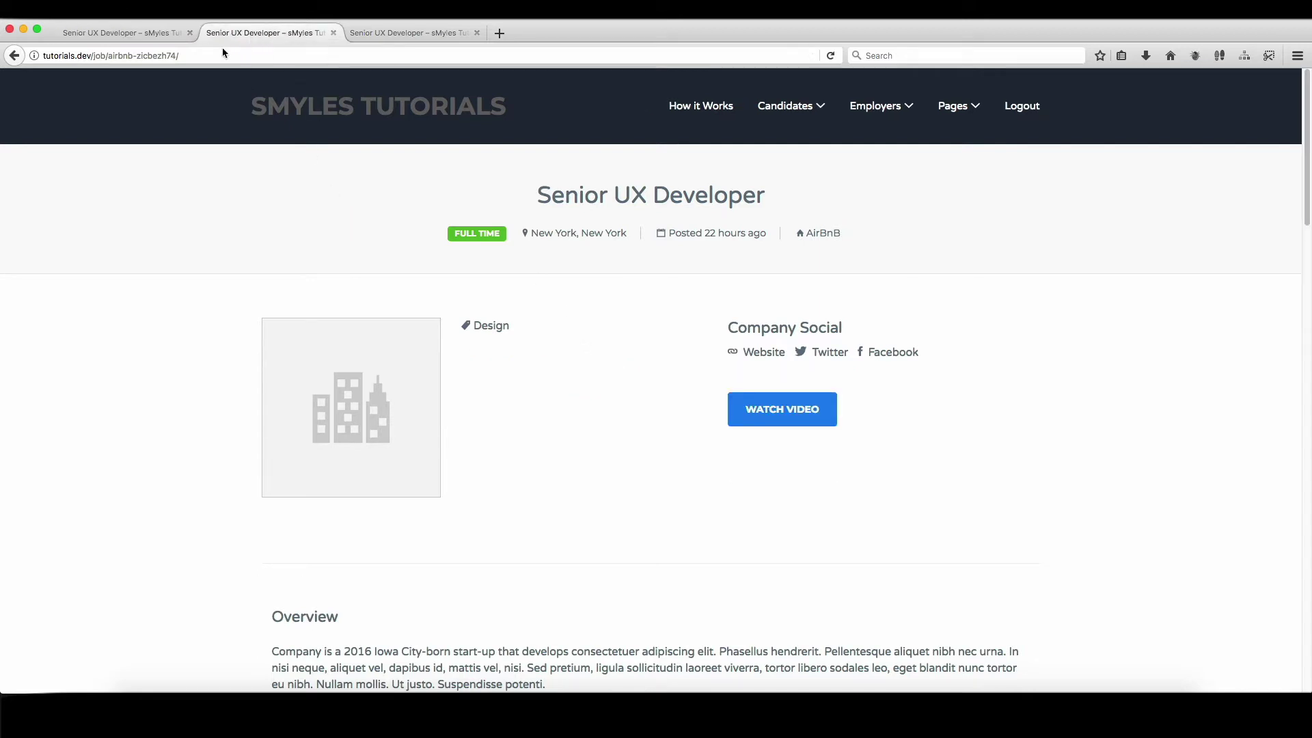
click(89, 37)
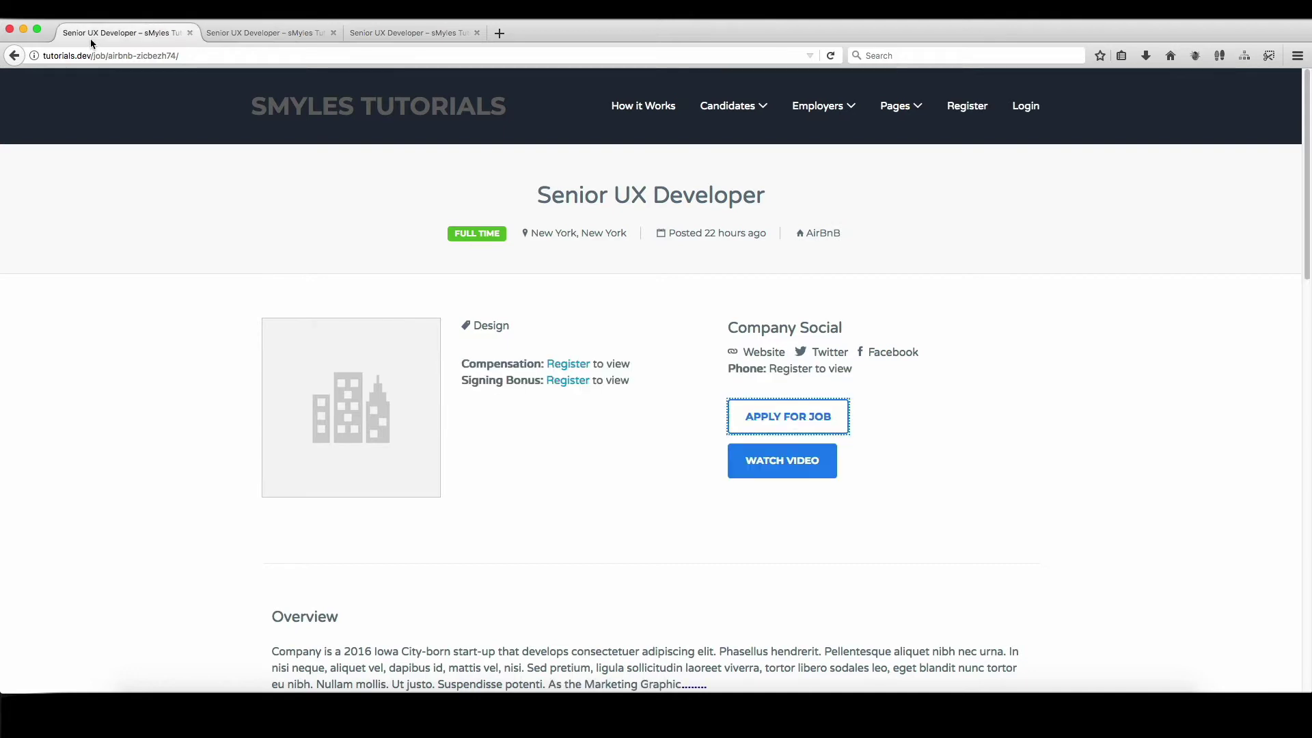
click(268, 33)
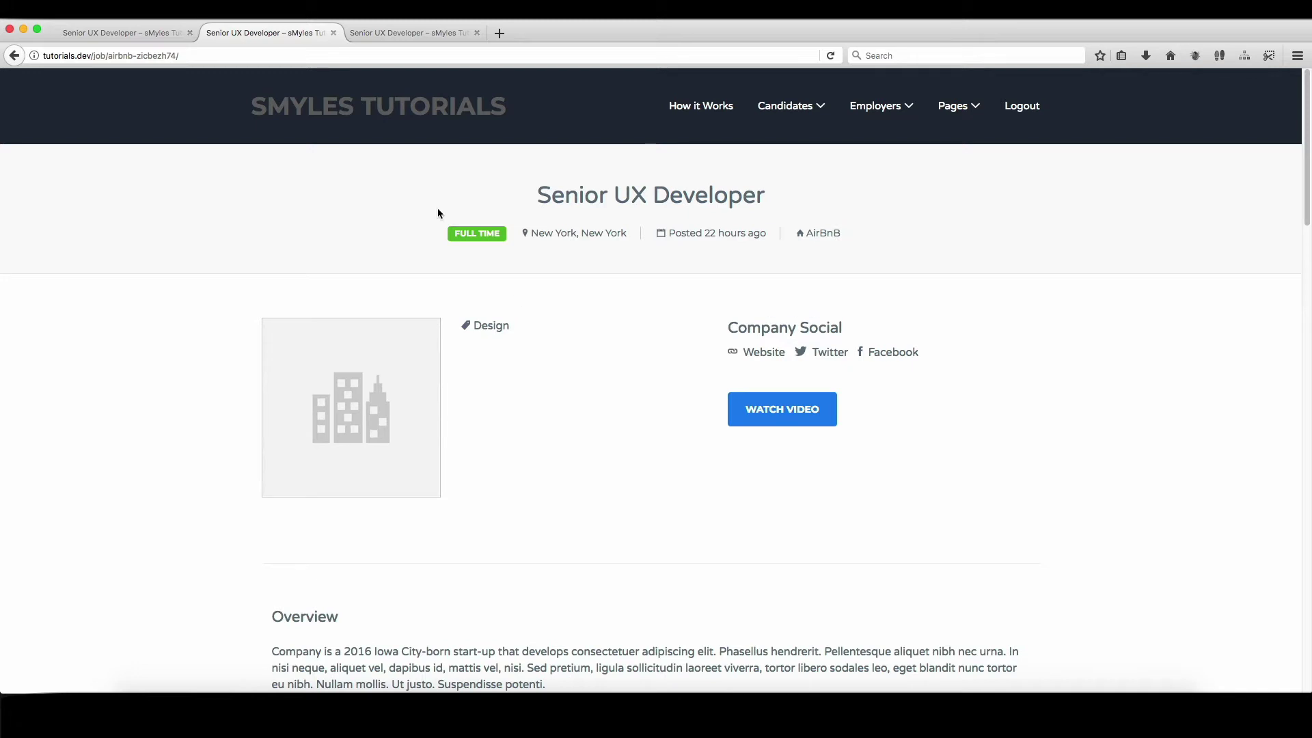
click(121, 34)
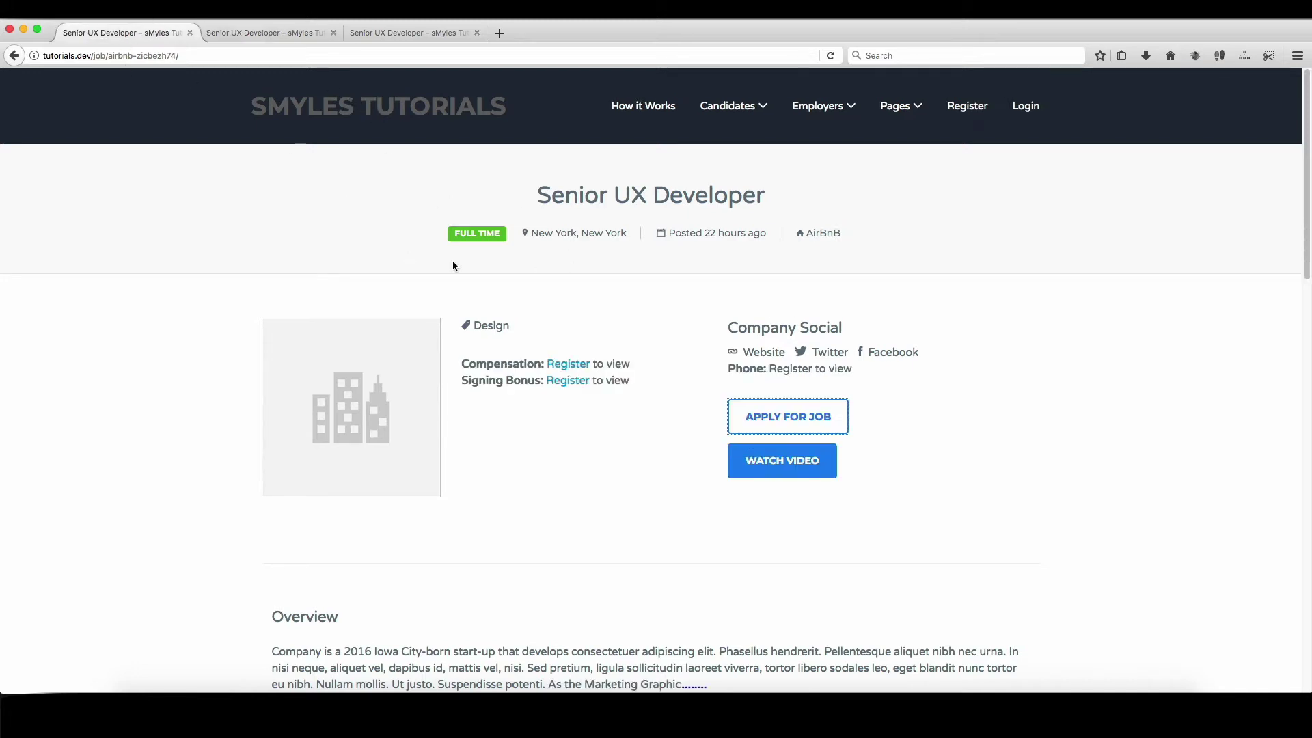
click(272, 36)
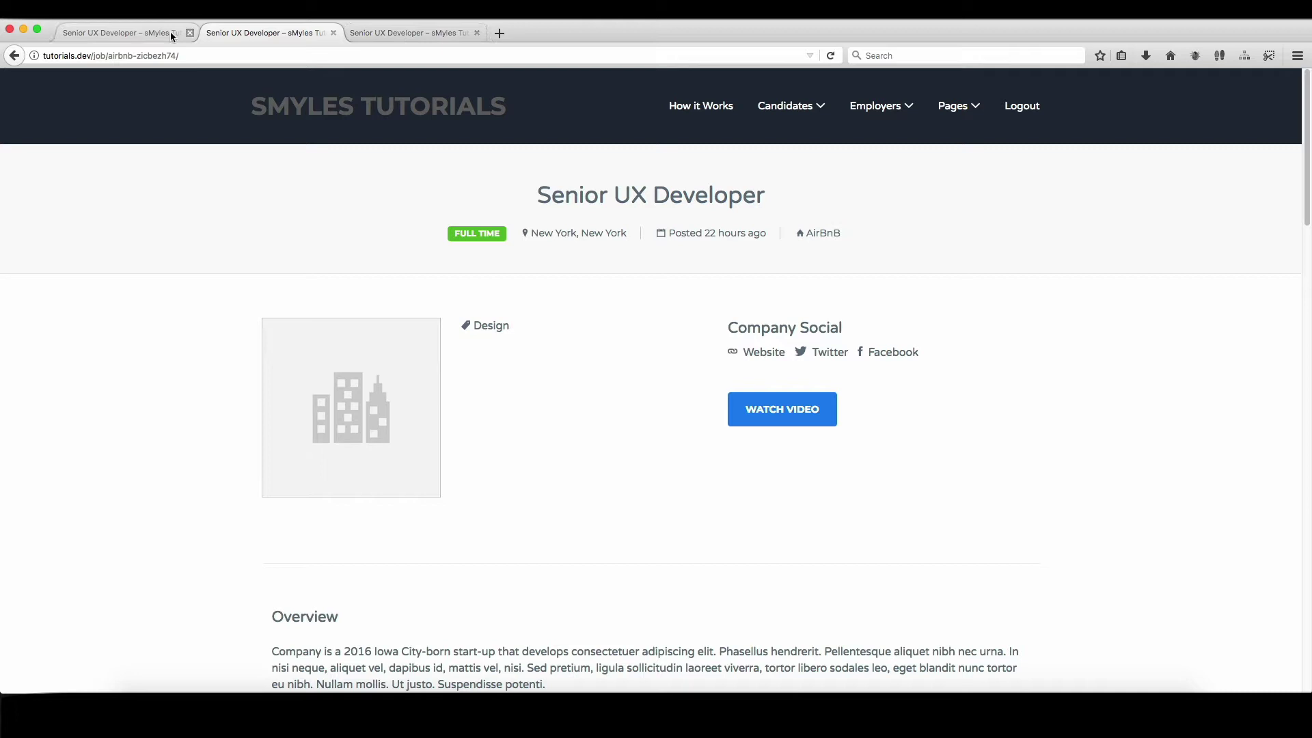
Try applying as the candidate, reaching 'candidate applications are disabled', then return to the logged-out listing.
click(383, 31)
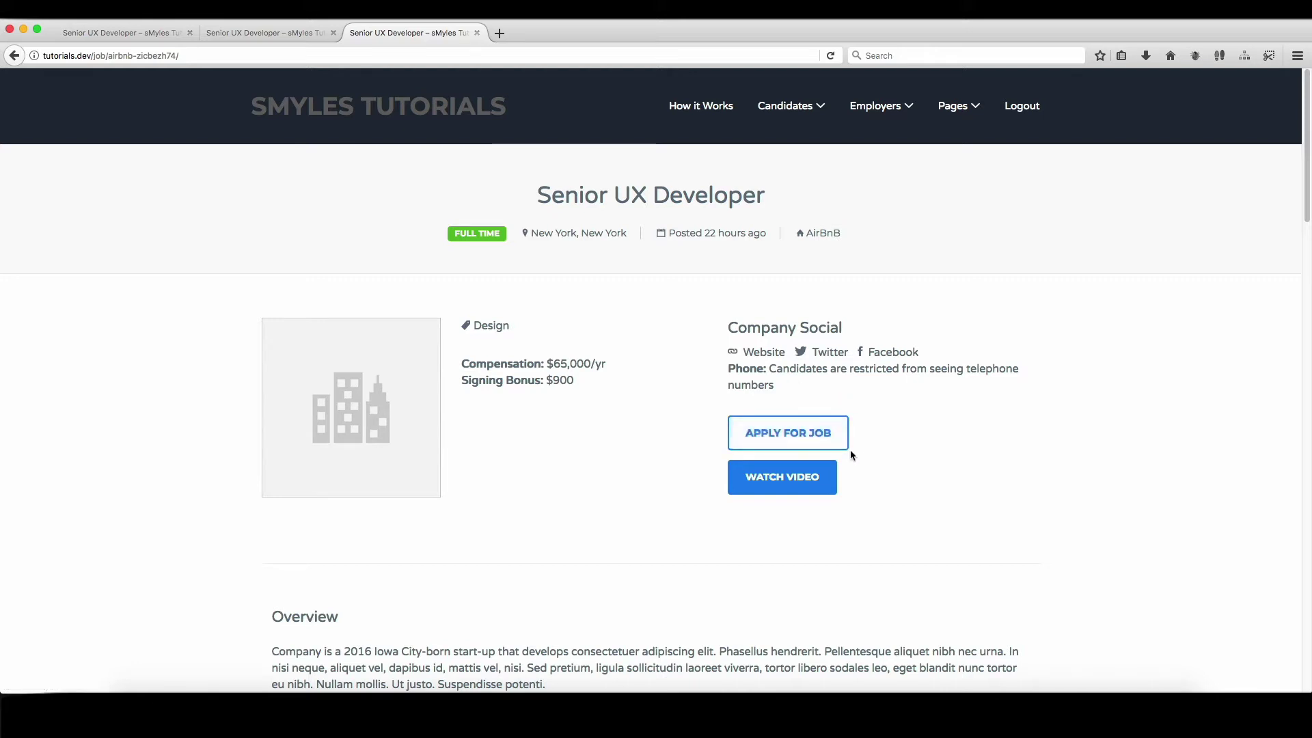
click(785, 425)
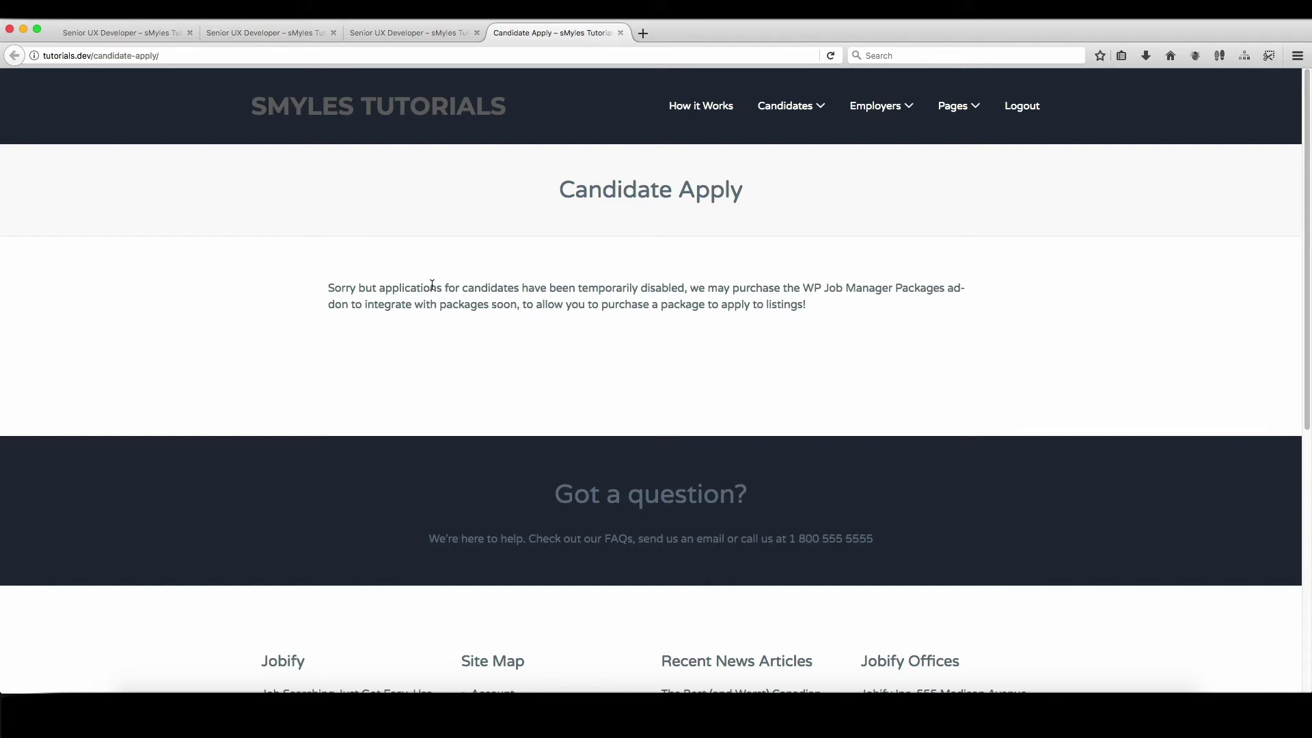
click(119, 32)
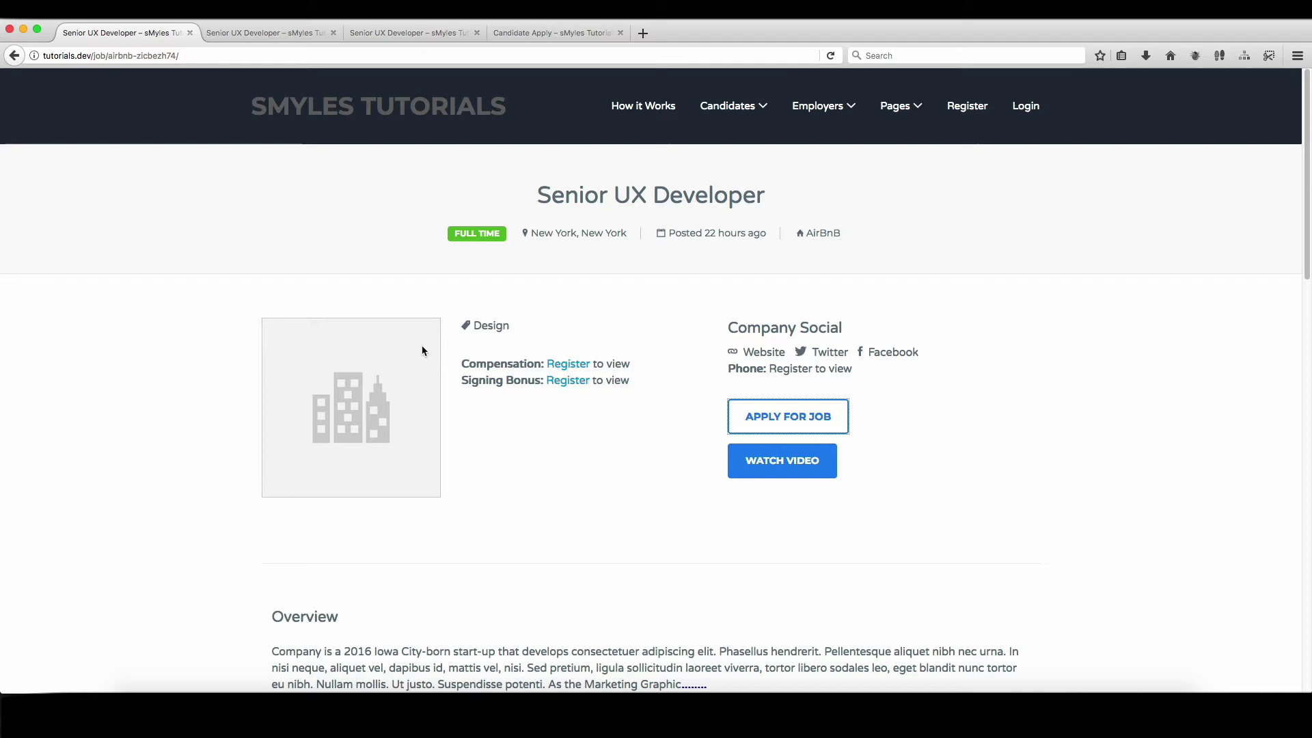
In Chrome's admin, close the 16:9 Aspect Ratio Calculator tab and show Default Visibilities.
key(super+Tab)
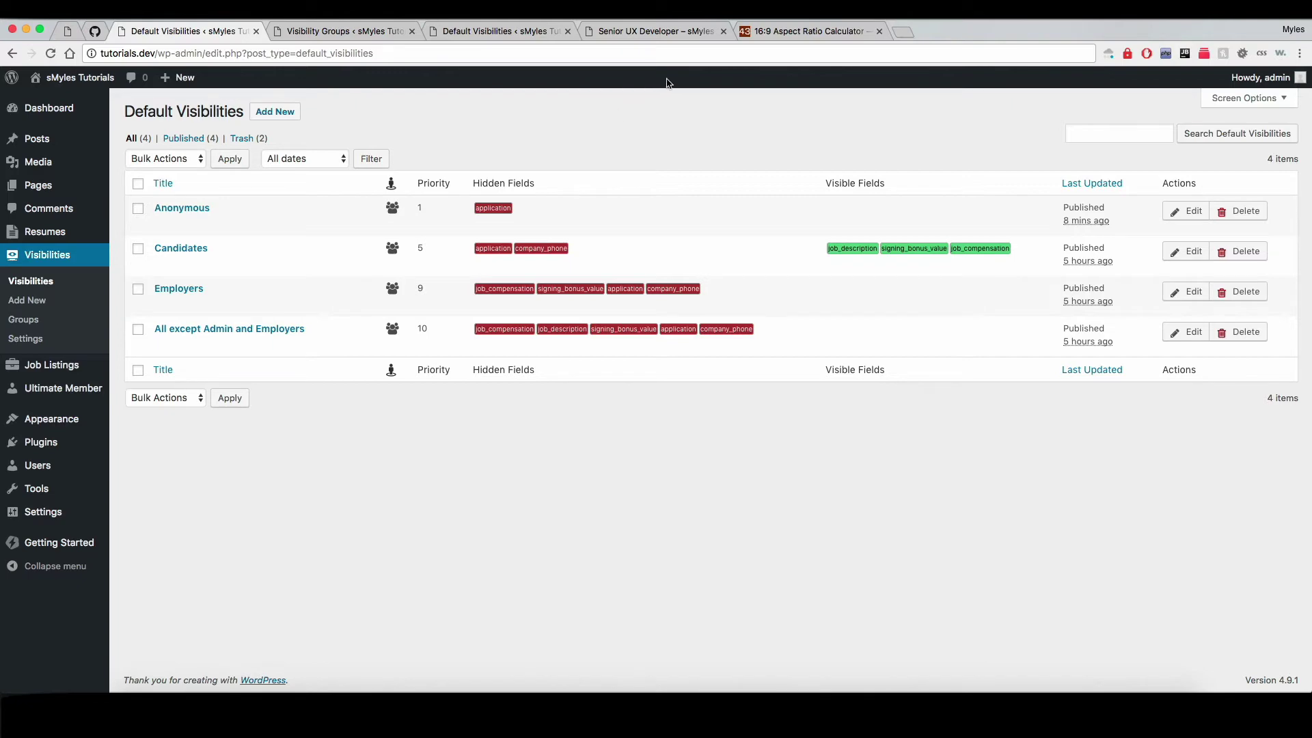
click(884, 31)
click(880, 32)
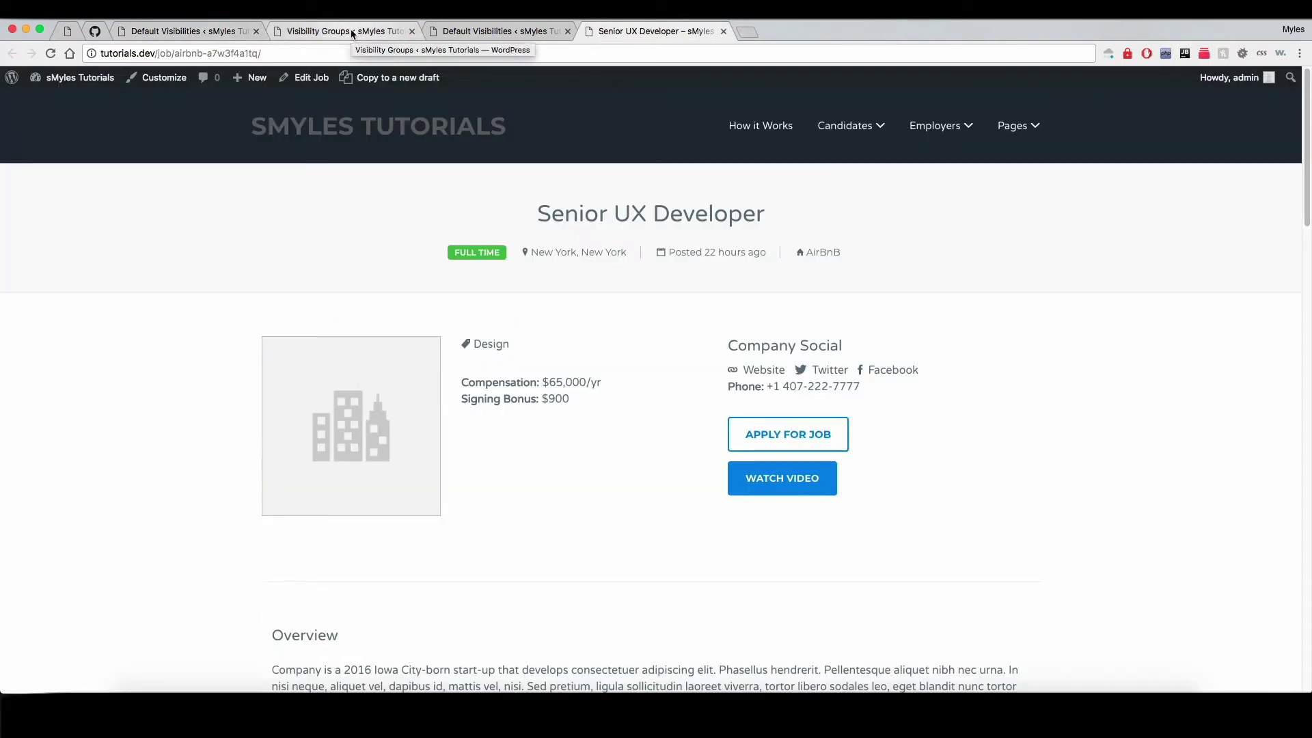
click(334, 32)
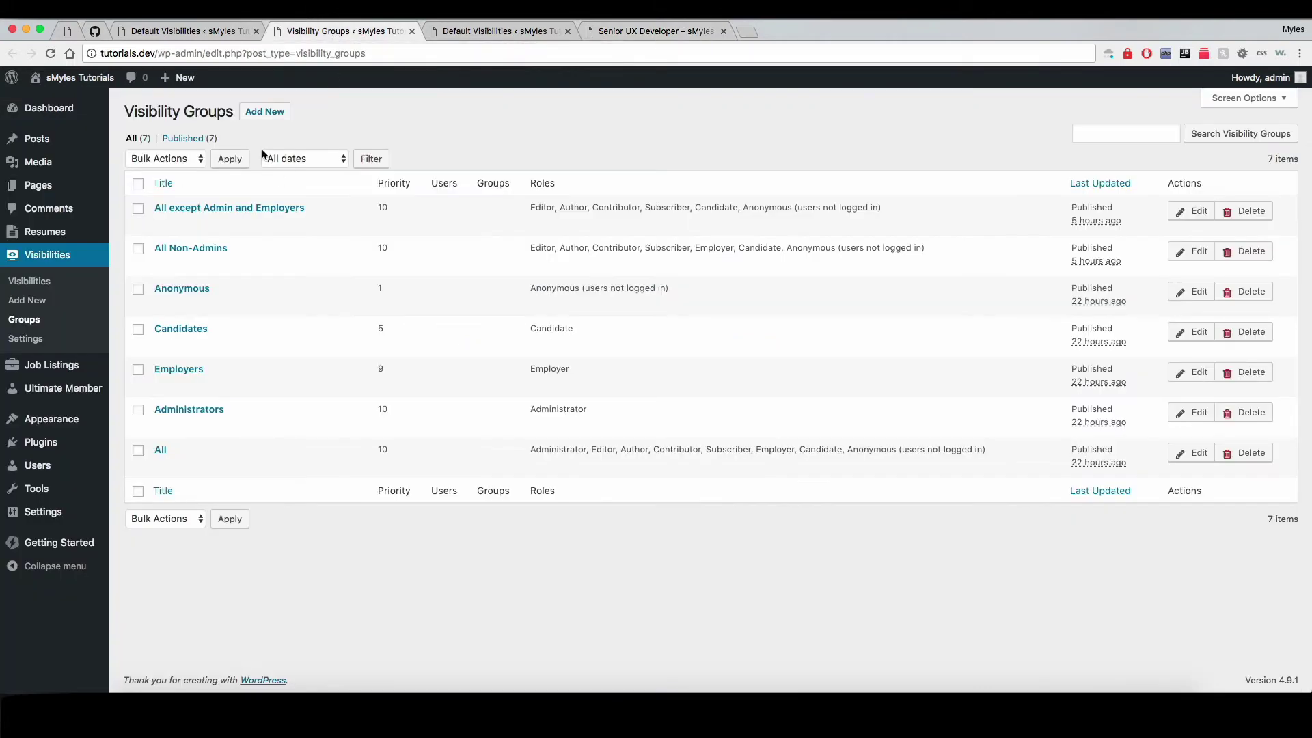
click(200, 30)
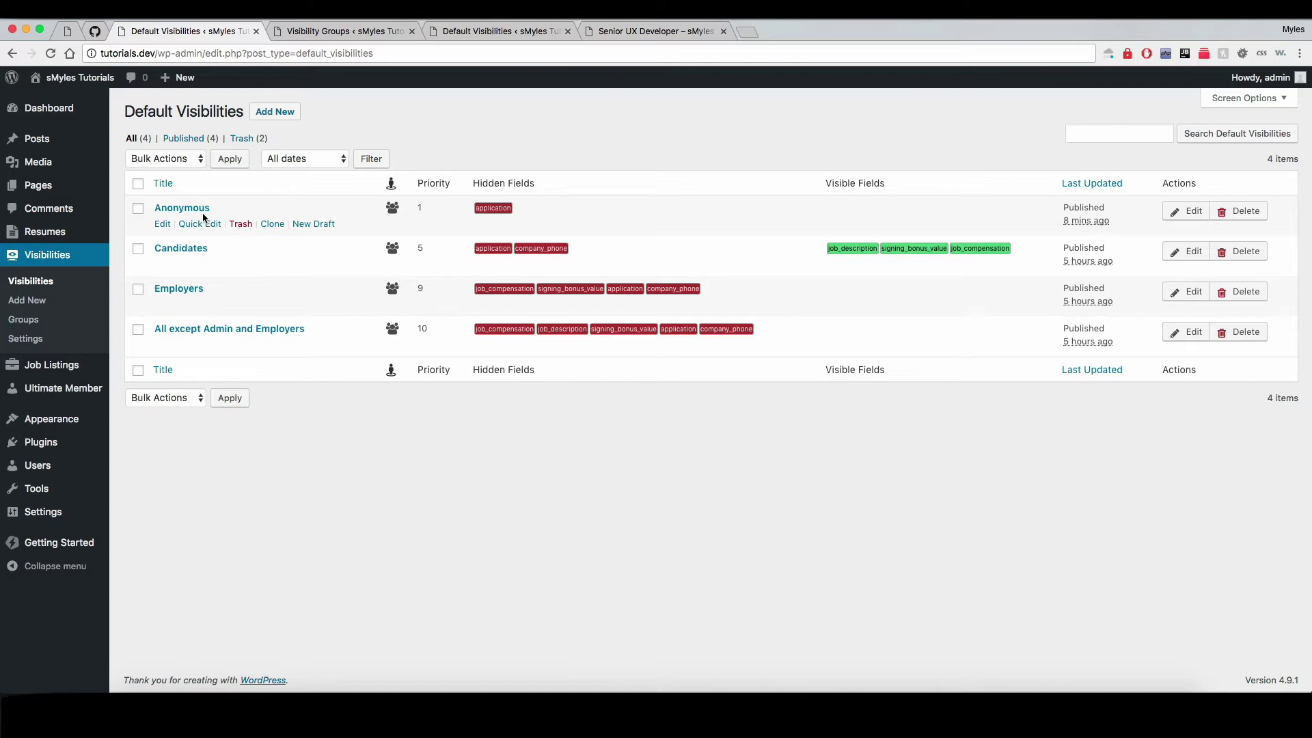
click(168, 225)
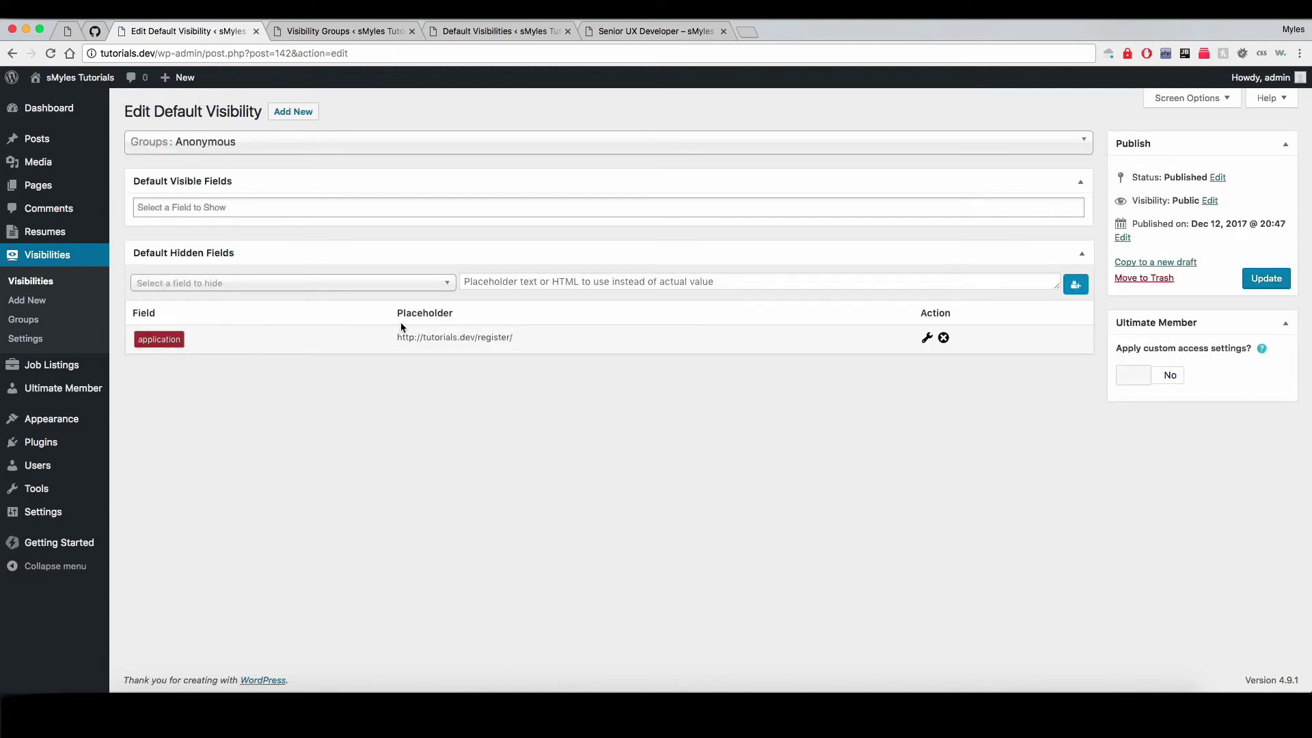
key(super+bracketleft)
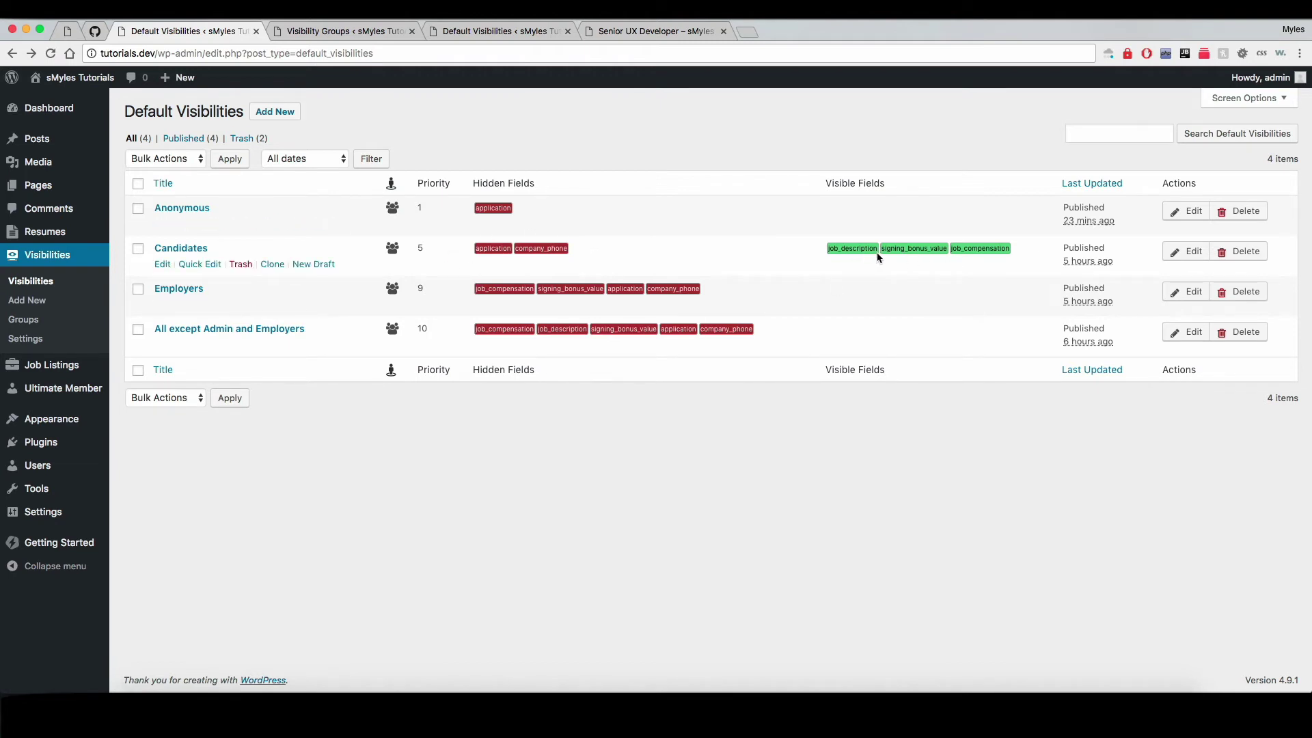
double_click(1004, 250)
click(938, 271)
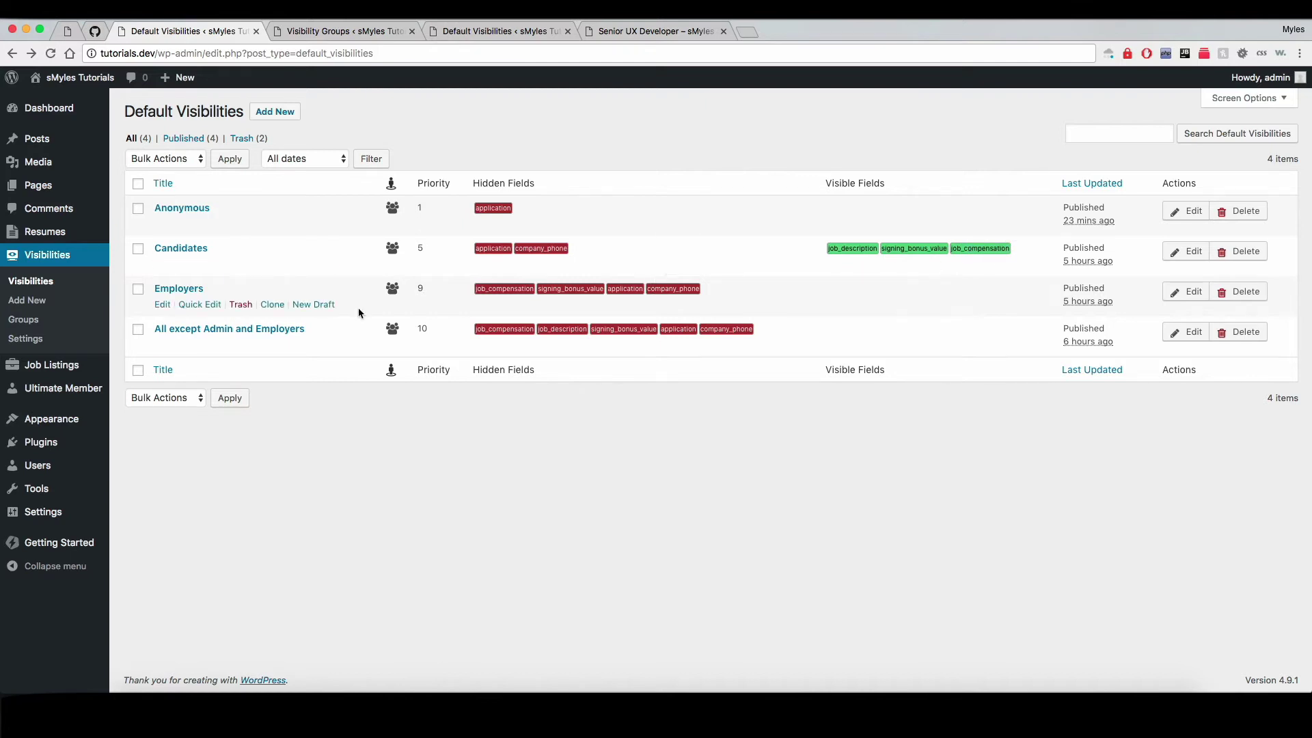
click(23, 319)
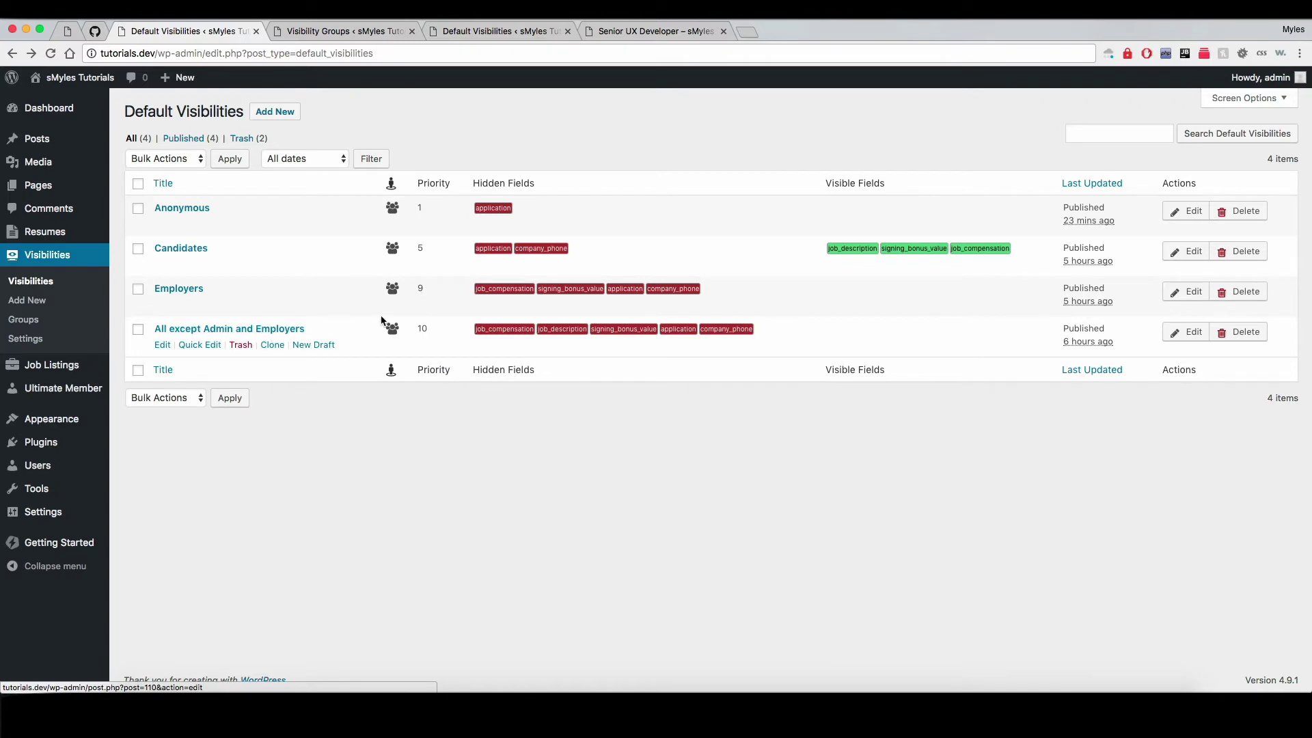
mouse_move(396, 333)
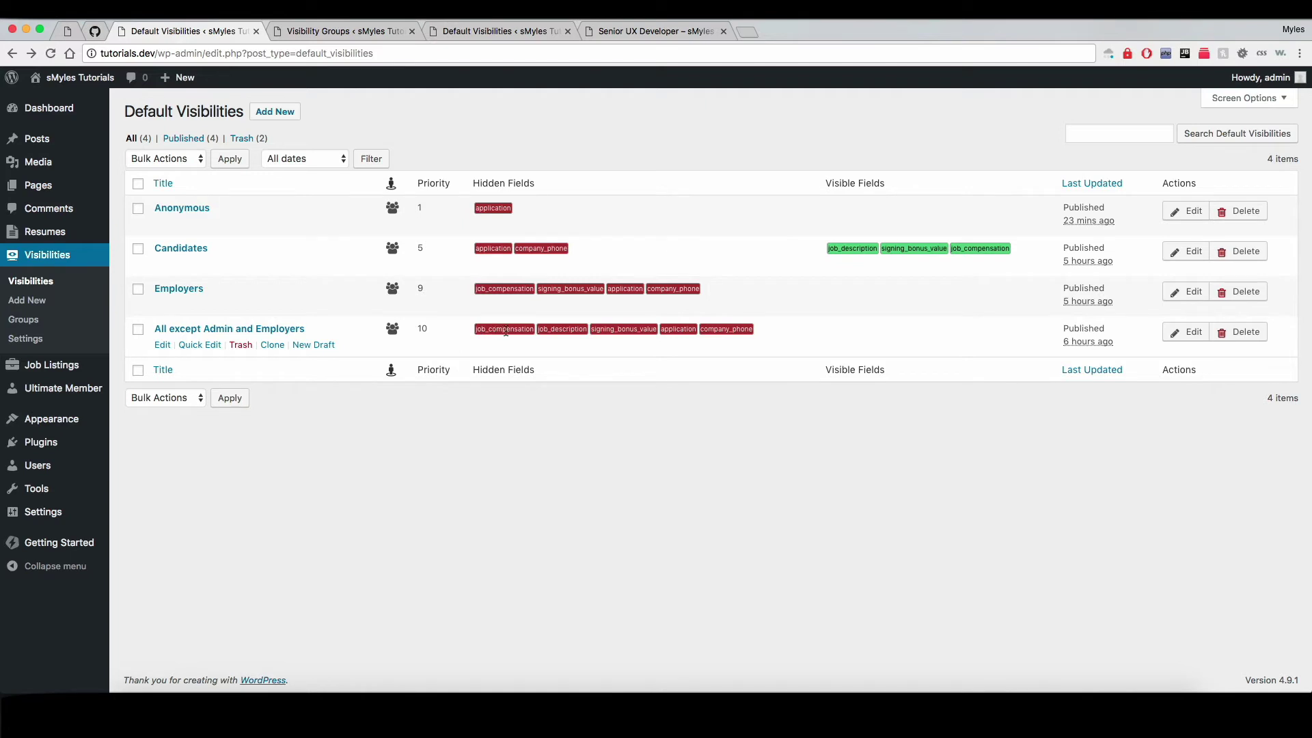
click(560, 330)
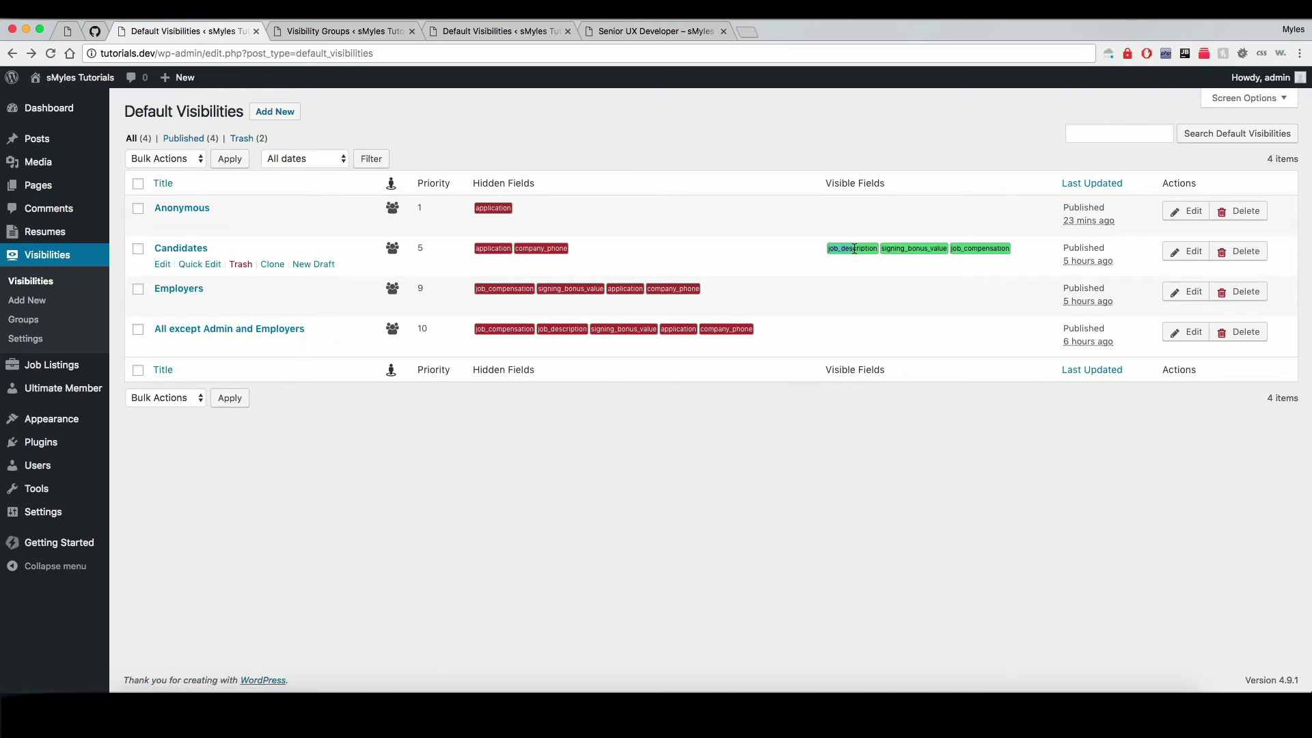
drag(854, 249, 875, 249)
click(162, 263)
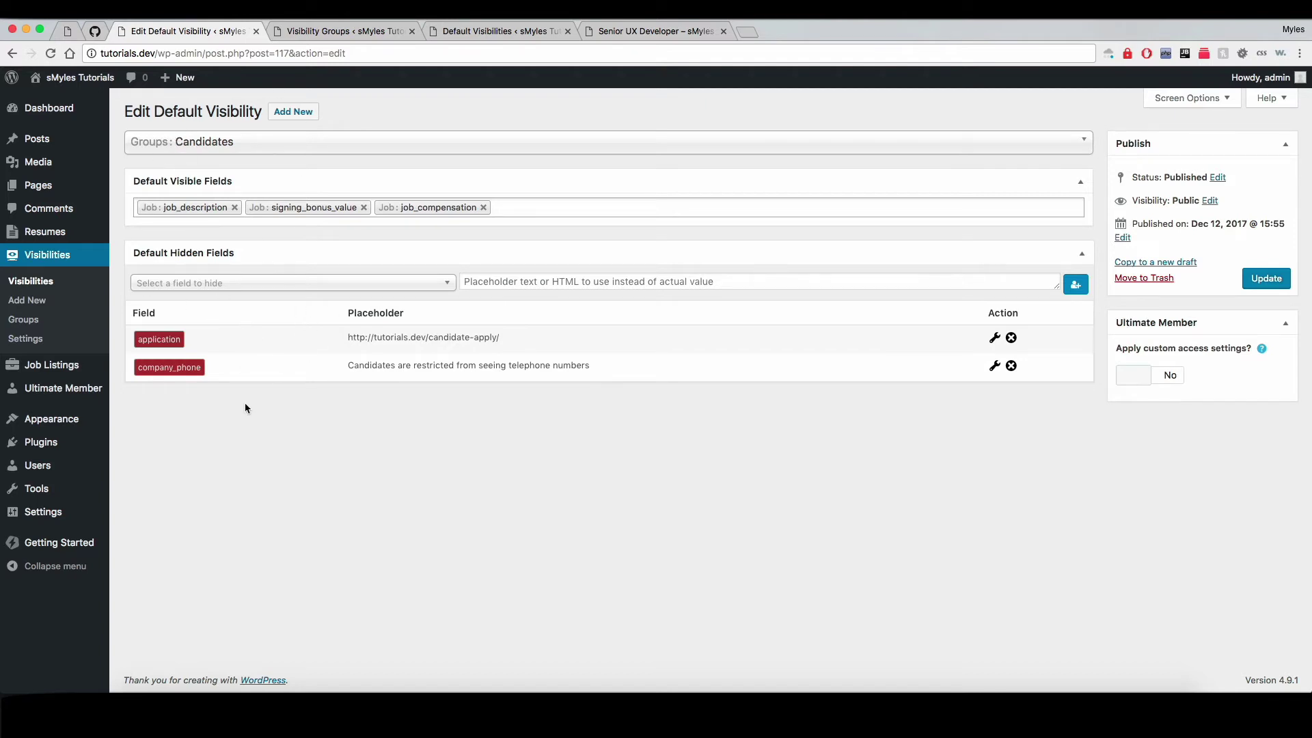
key(super+Left)
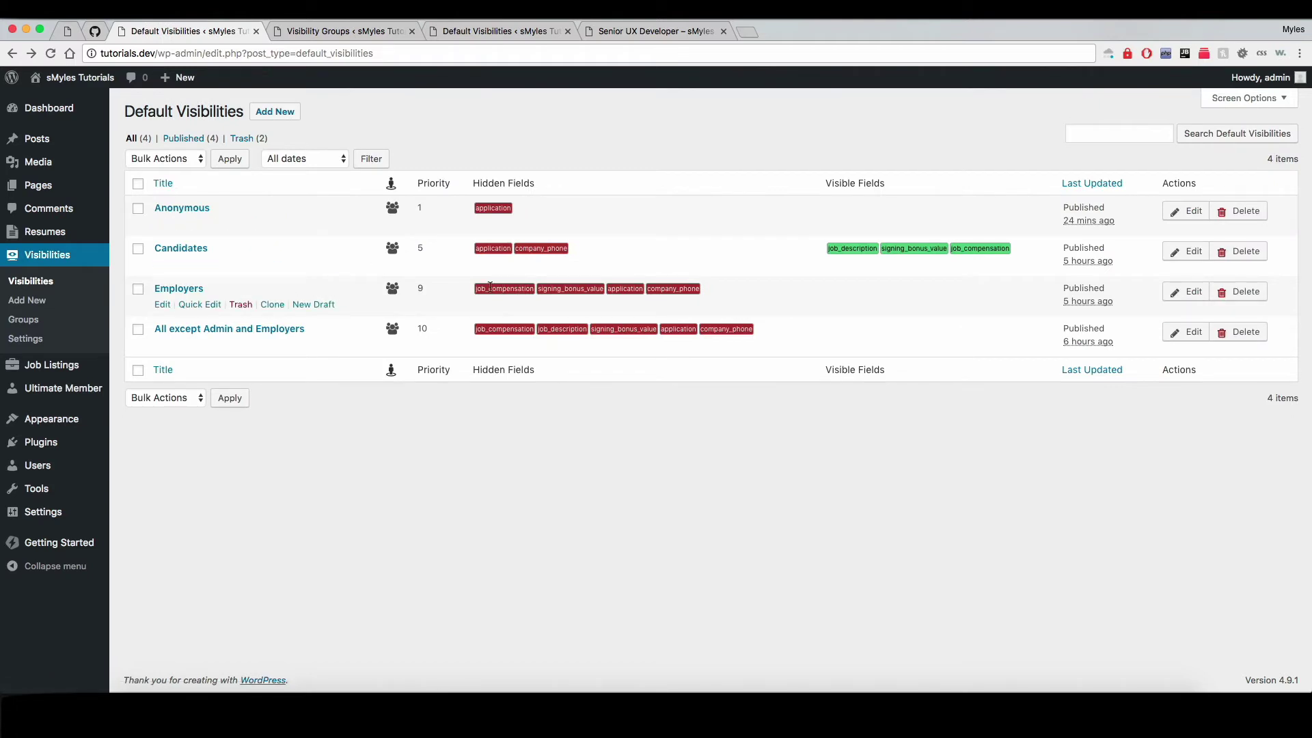
Open the Employers default visibility for editing, then go back to the Default Visibilities list.
click(161, 305)
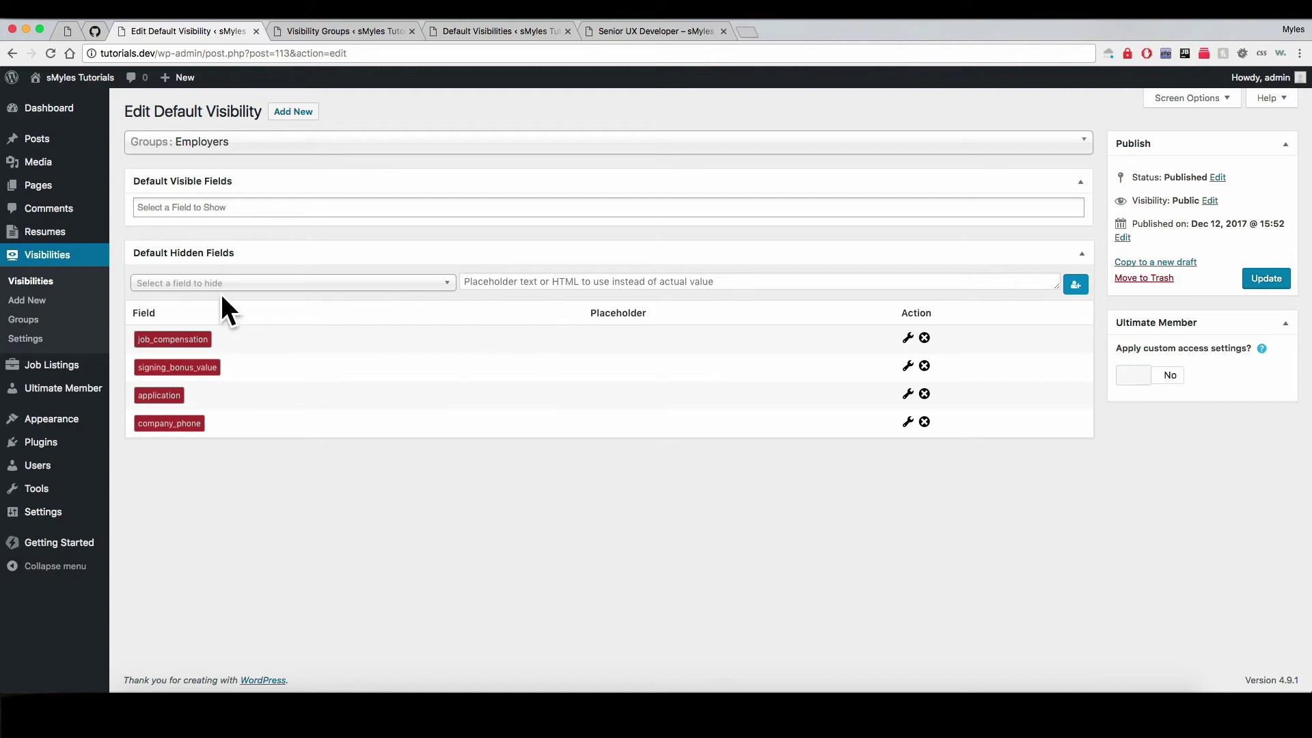
click(71, 288)
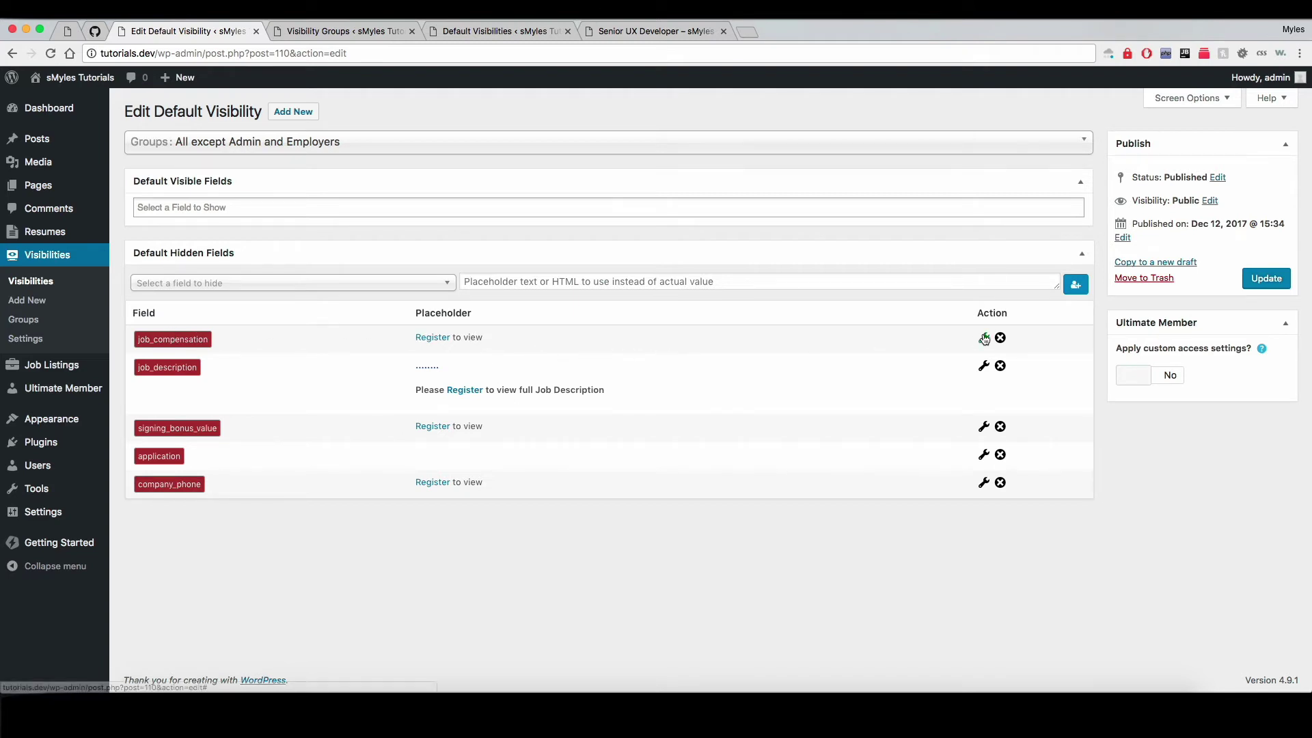
Inspect the job_compensation placeholder editor, resize its box, and cancel without changes.
click(983, 338)
drag(1033, 287, 1039, 337)
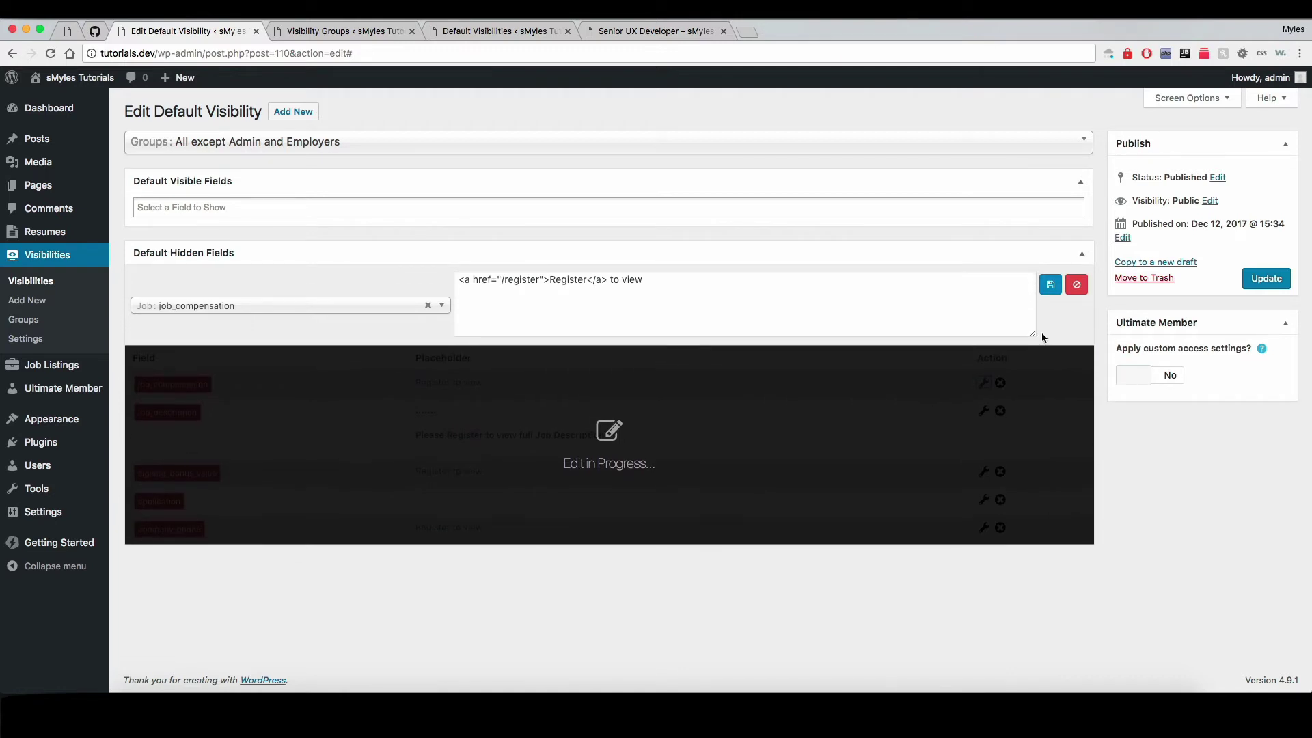
click(1069, 286)
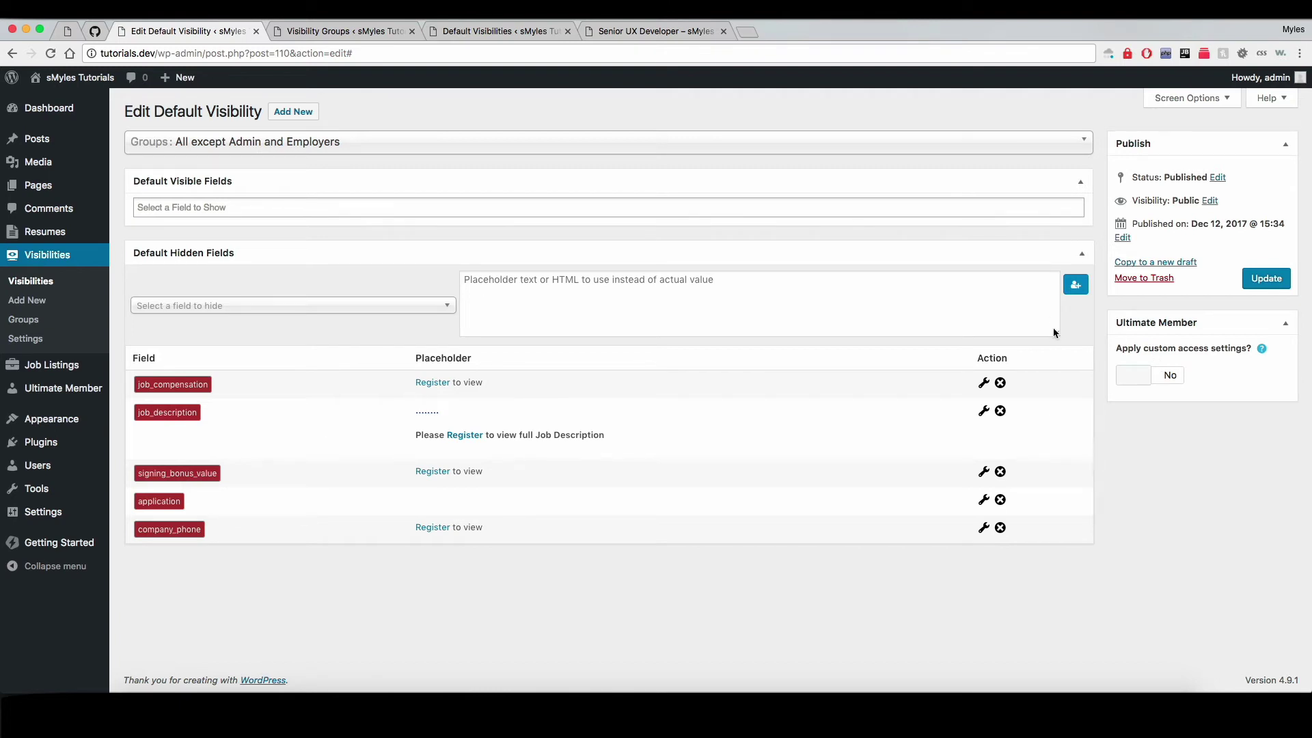
drag(1056, 334, 1049, 287)
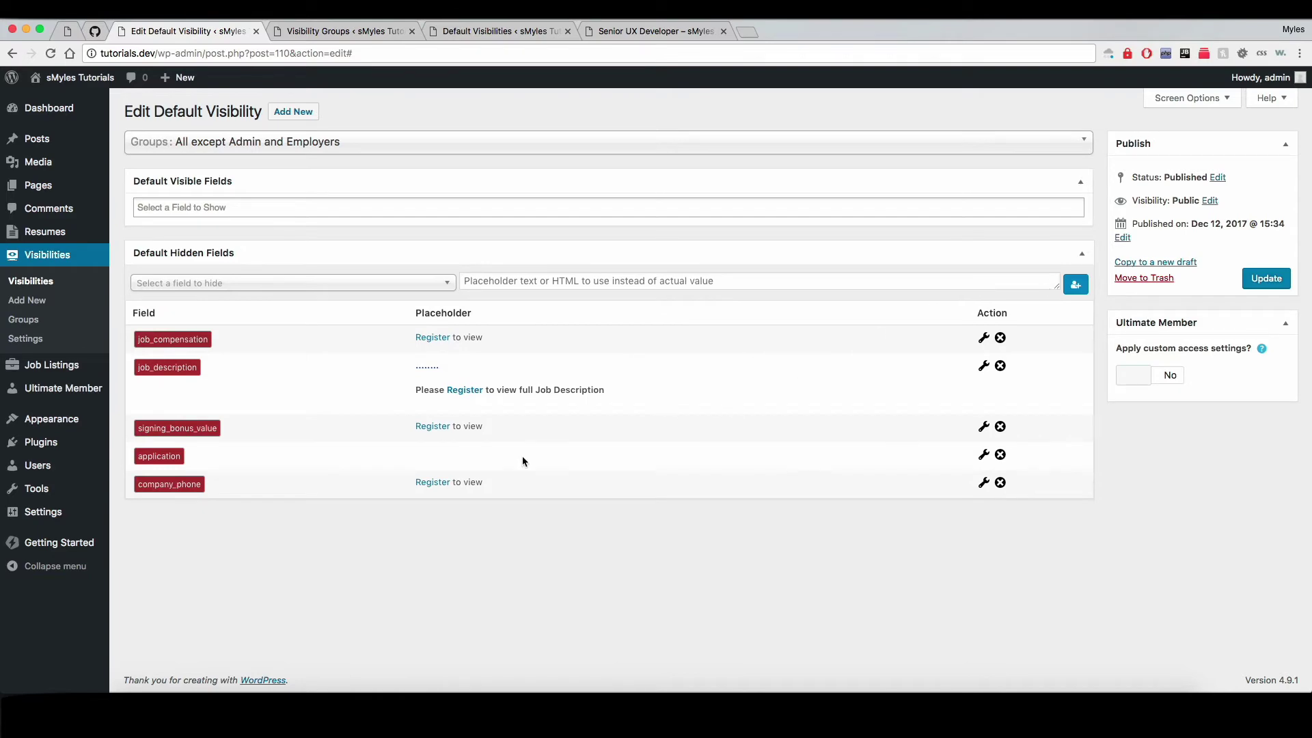
key(ctrl+Right)
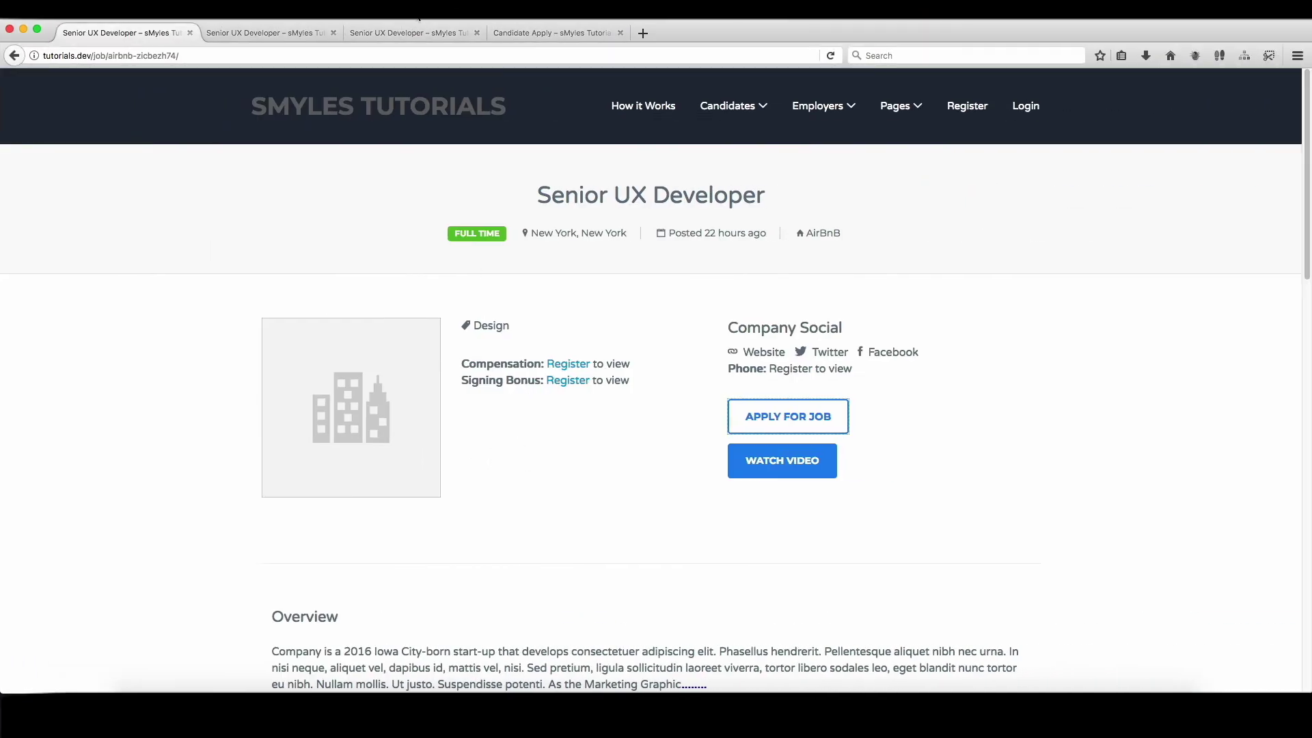
Review the 'Register to view' placeholders on the listing, then return to Chrome's edit page.
scroll(618, 403, down, 1)
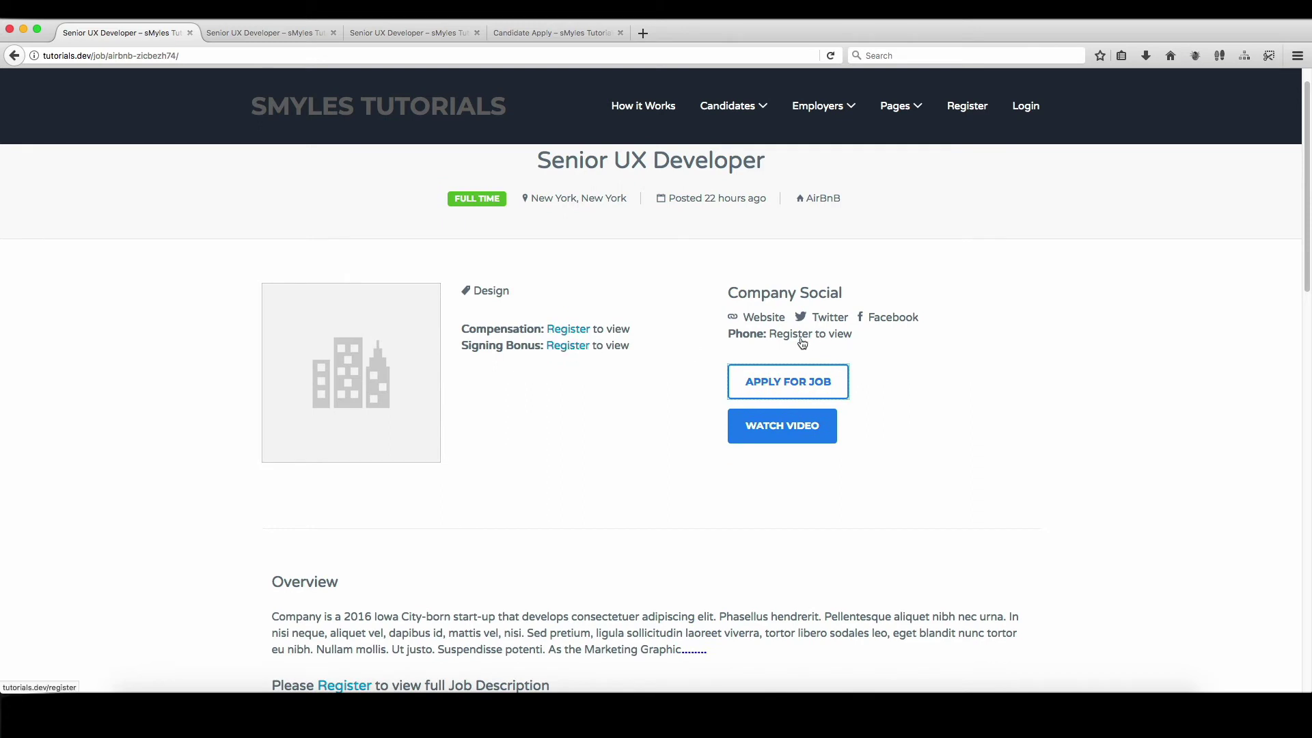
scroll(544, 499, down, 5)
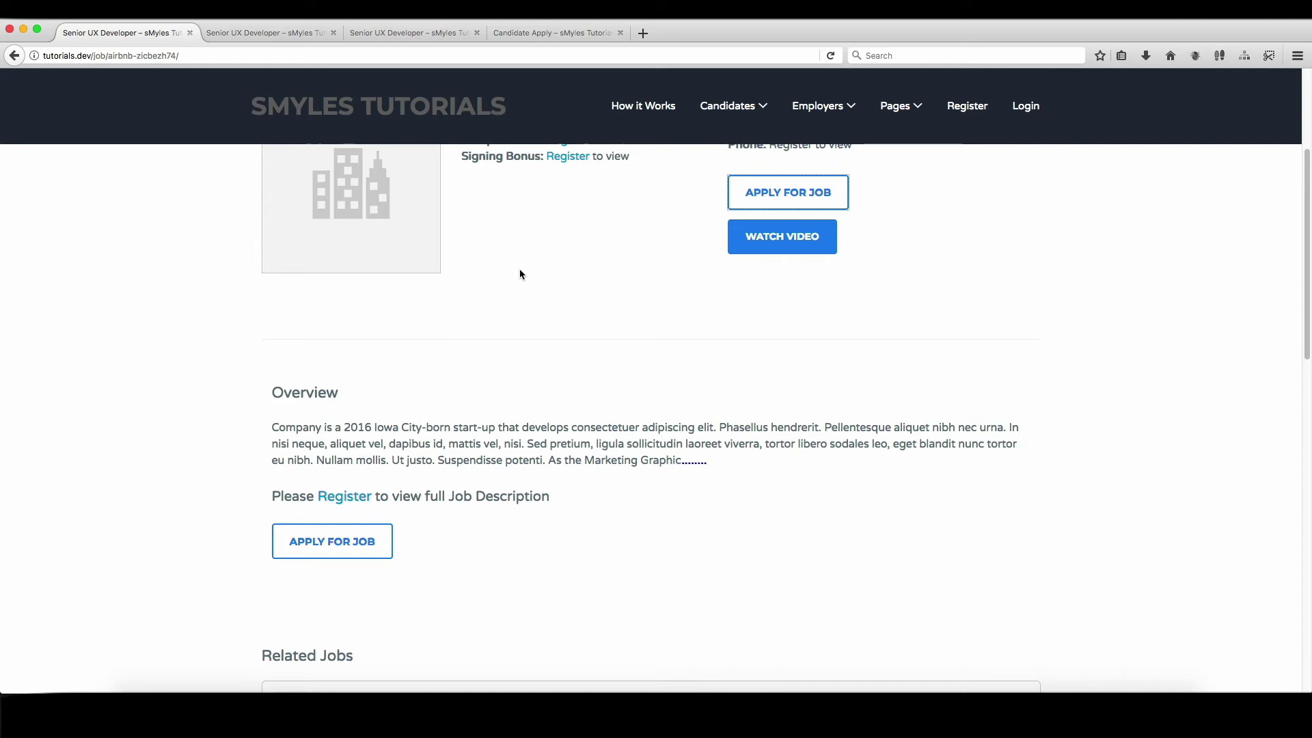
key(ctrl+Left)
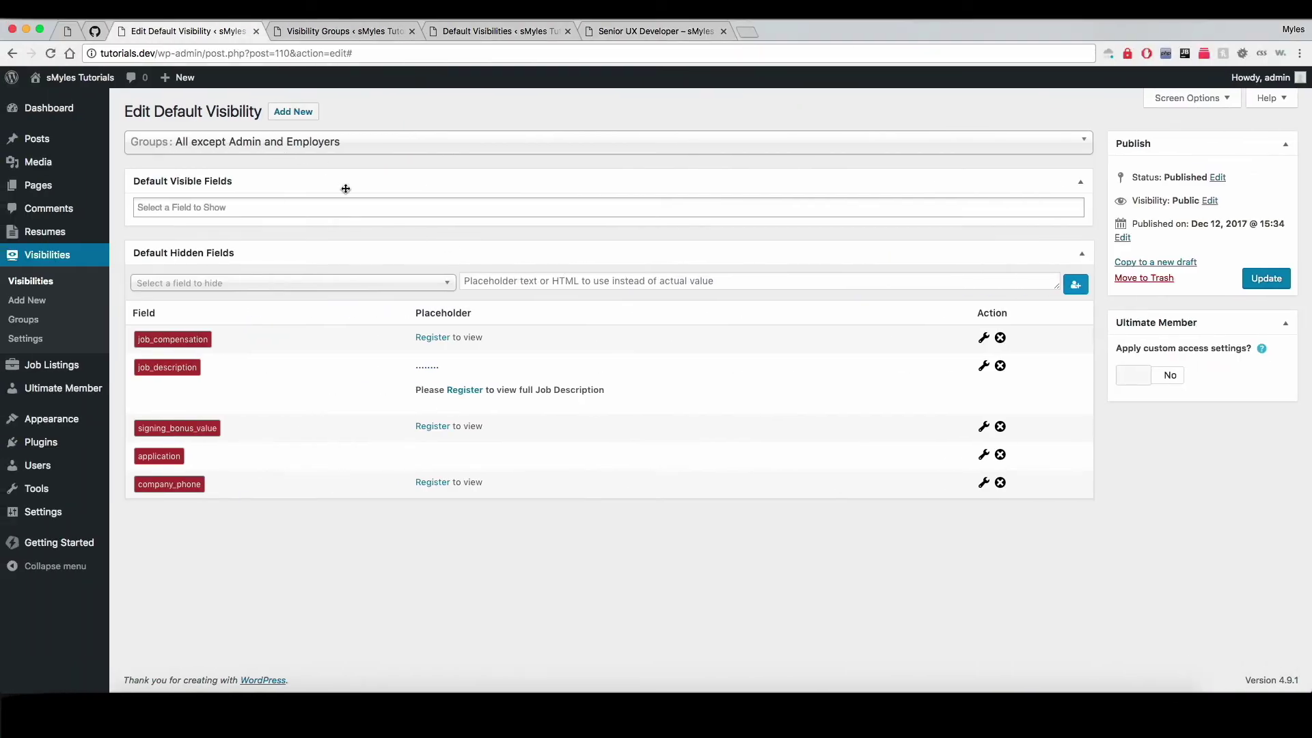
Check the groups this visibility targets without changes, then open the Visibility Groups list.
click(240, 139)
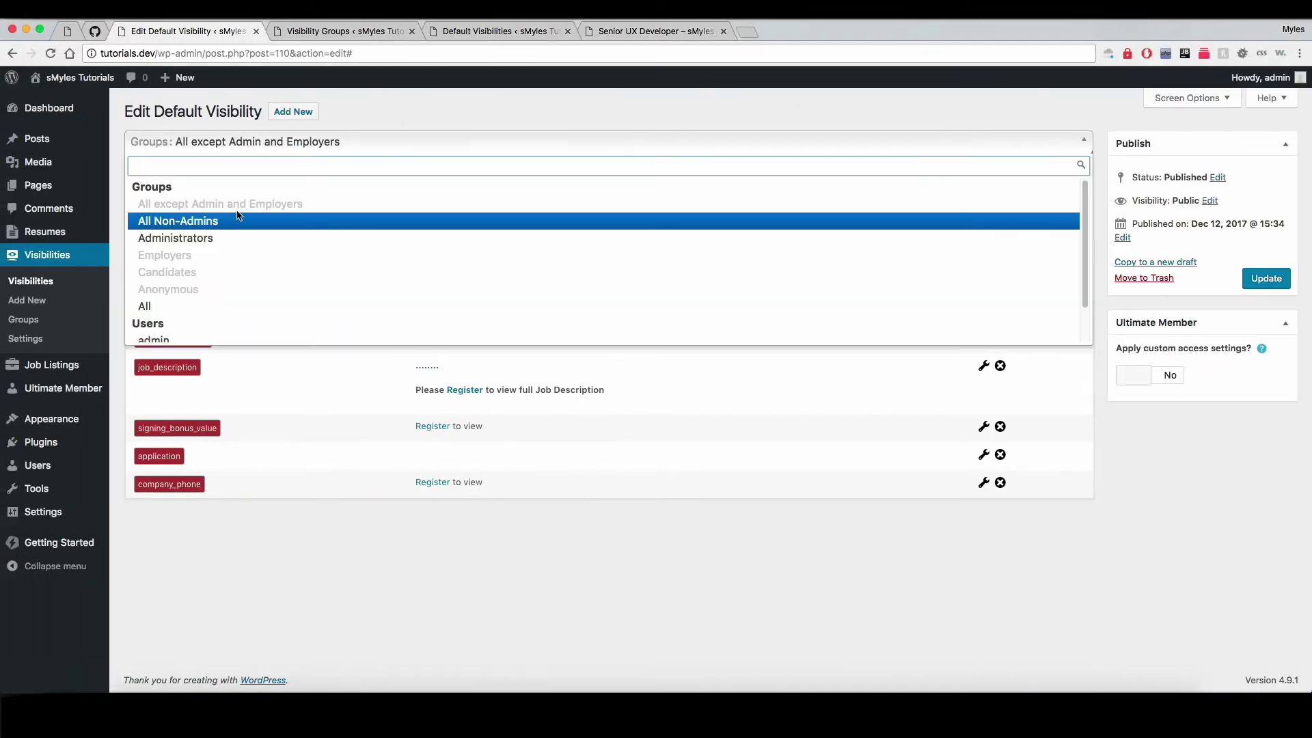
click(300, 594)
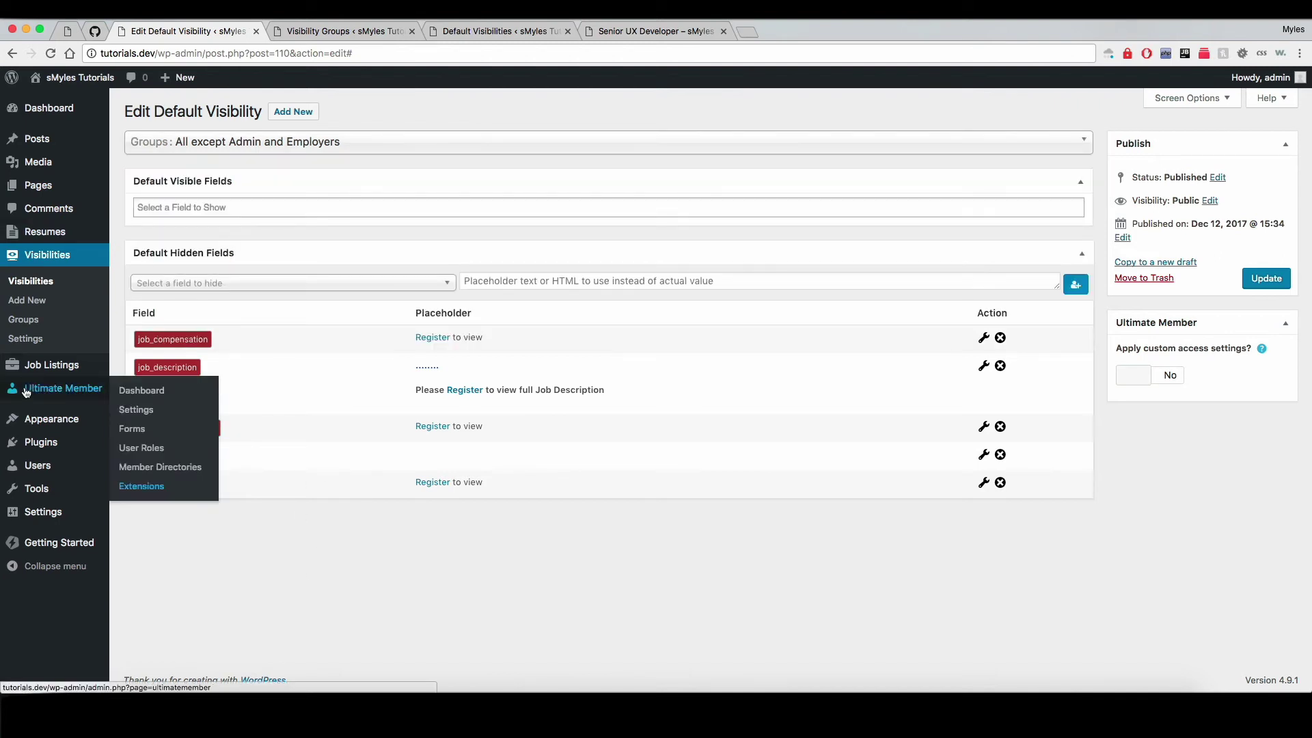
click(31, 321)
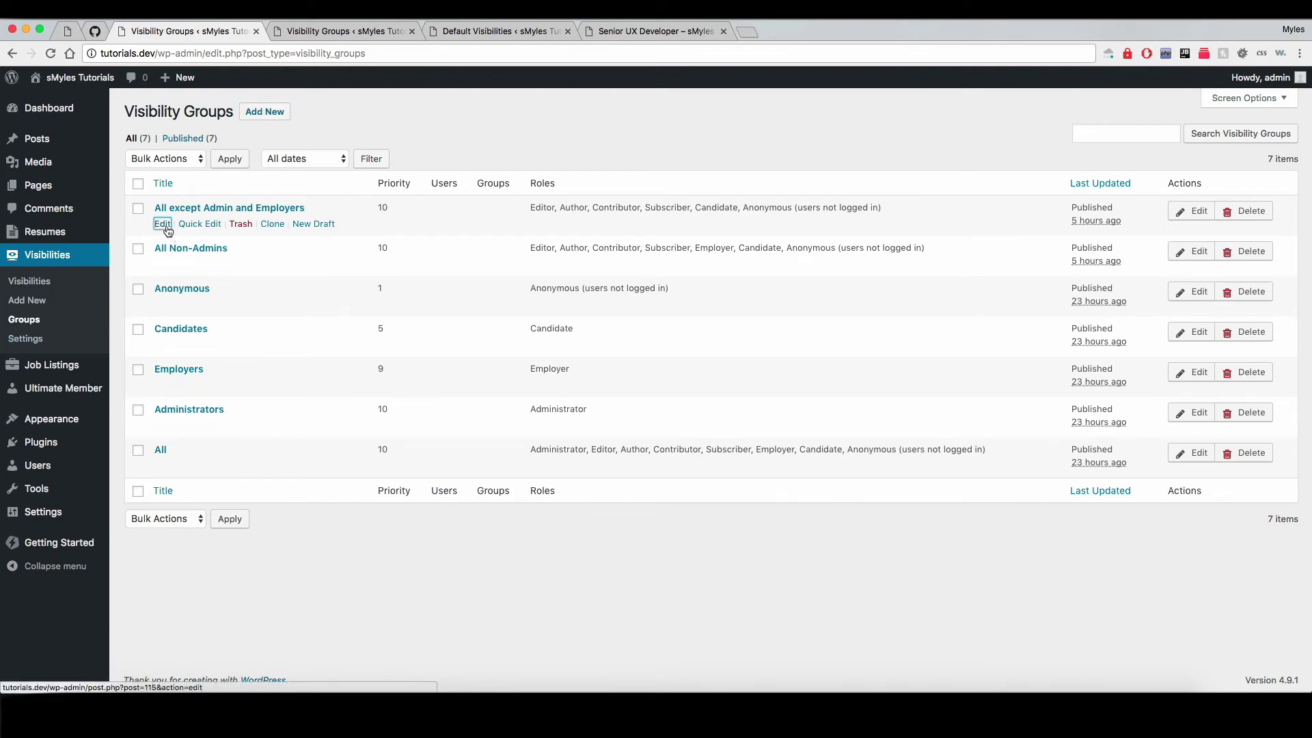
Edit the All except Admin and Employers group, review its Groups select unchanged, then open Settings.
click(163, 224)
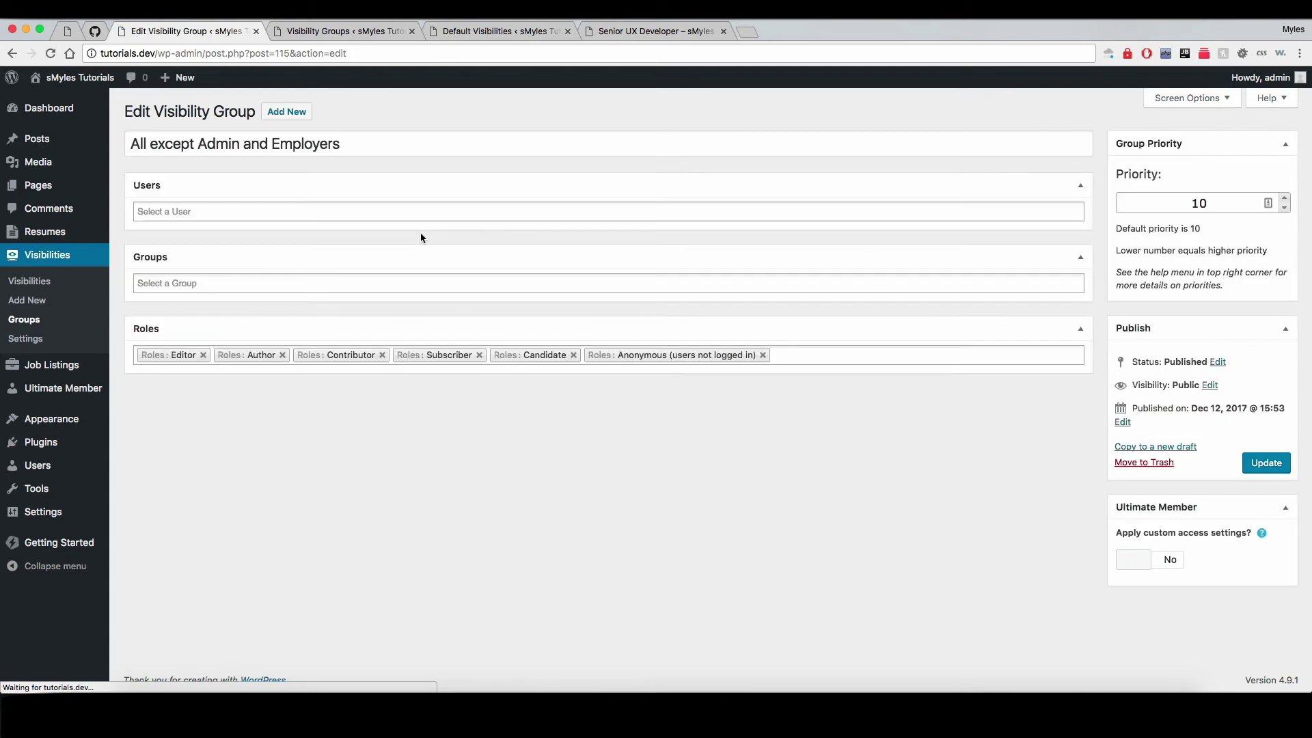
click(208, 282)
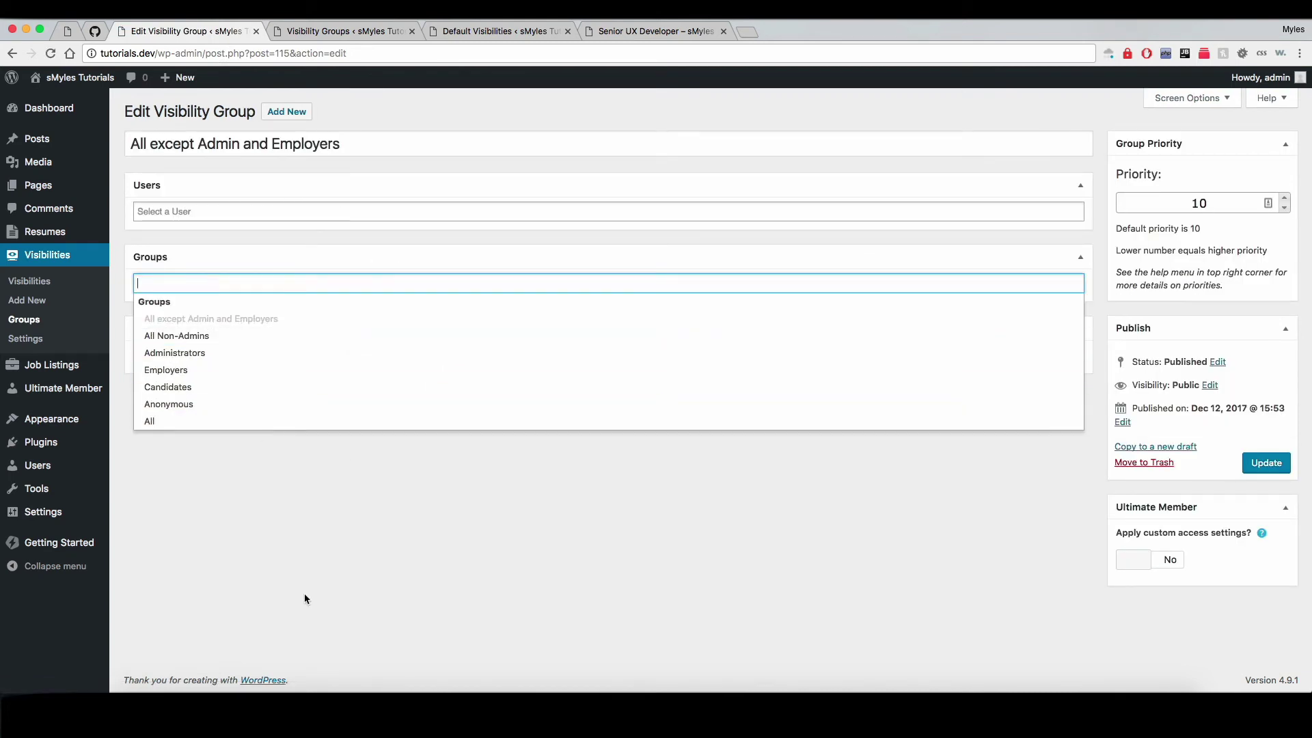
click(293, 542)
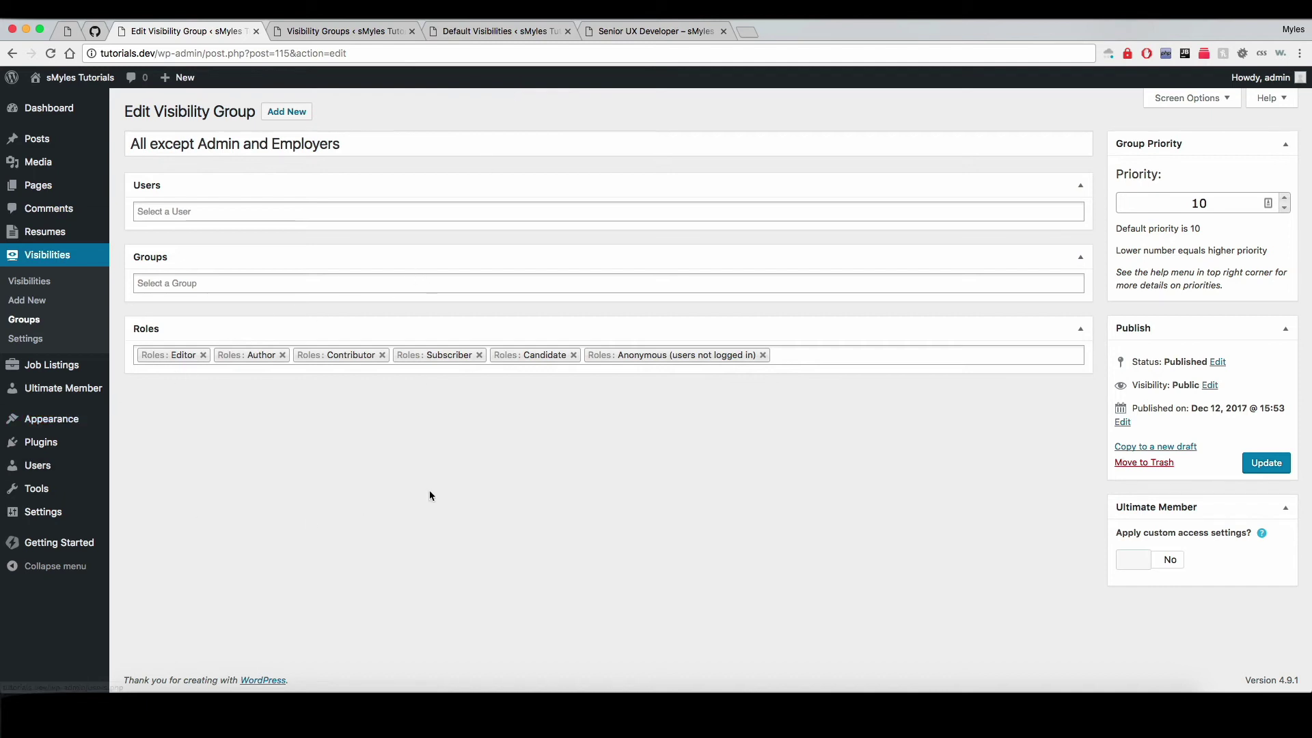
click(37, 345)
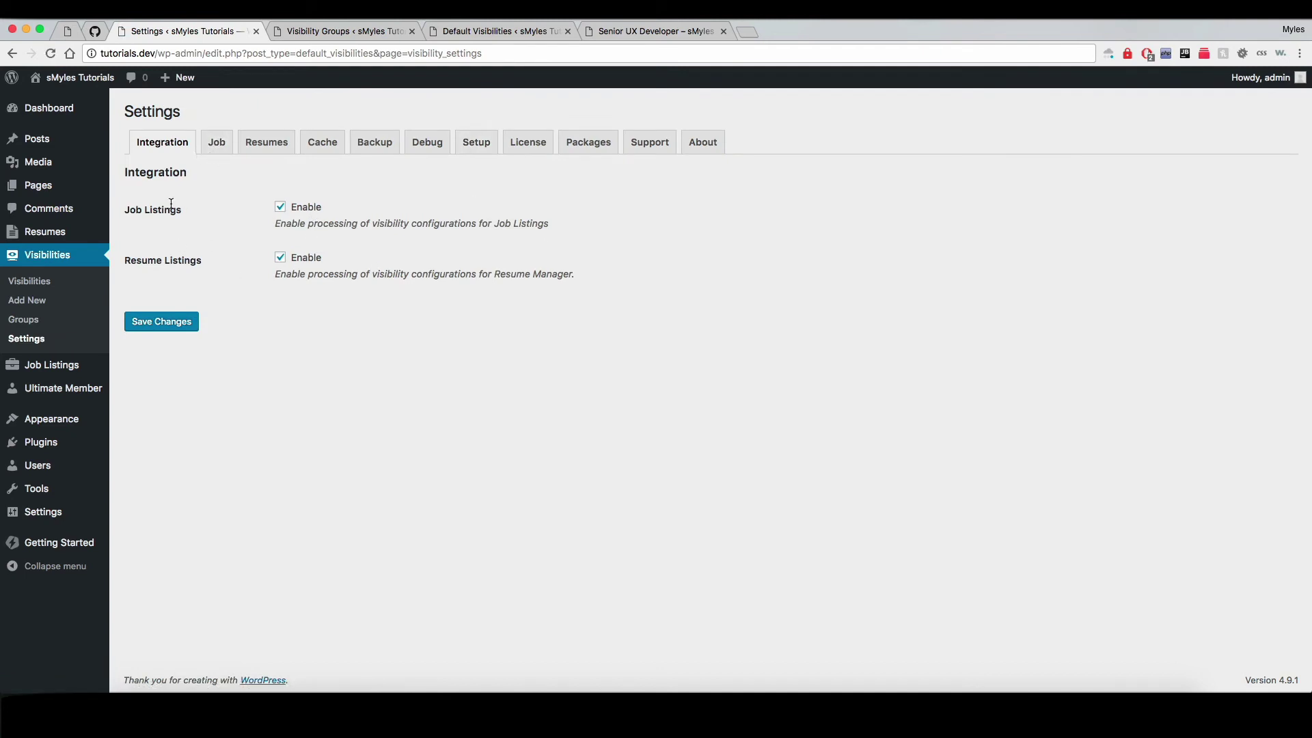
Change the Job Permalink Structure to {random} {company_name} {job_location} {job_type} {job_title}.
click(215, 147)
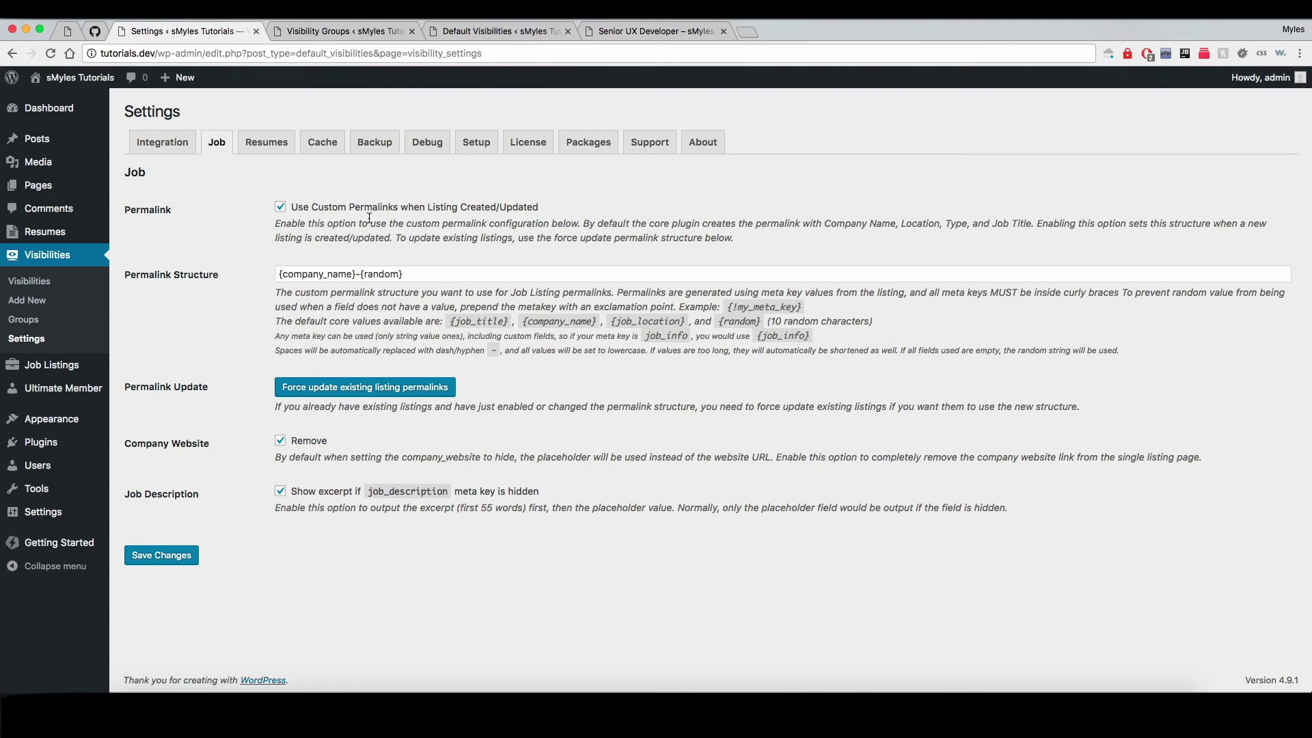
click(290, 276)
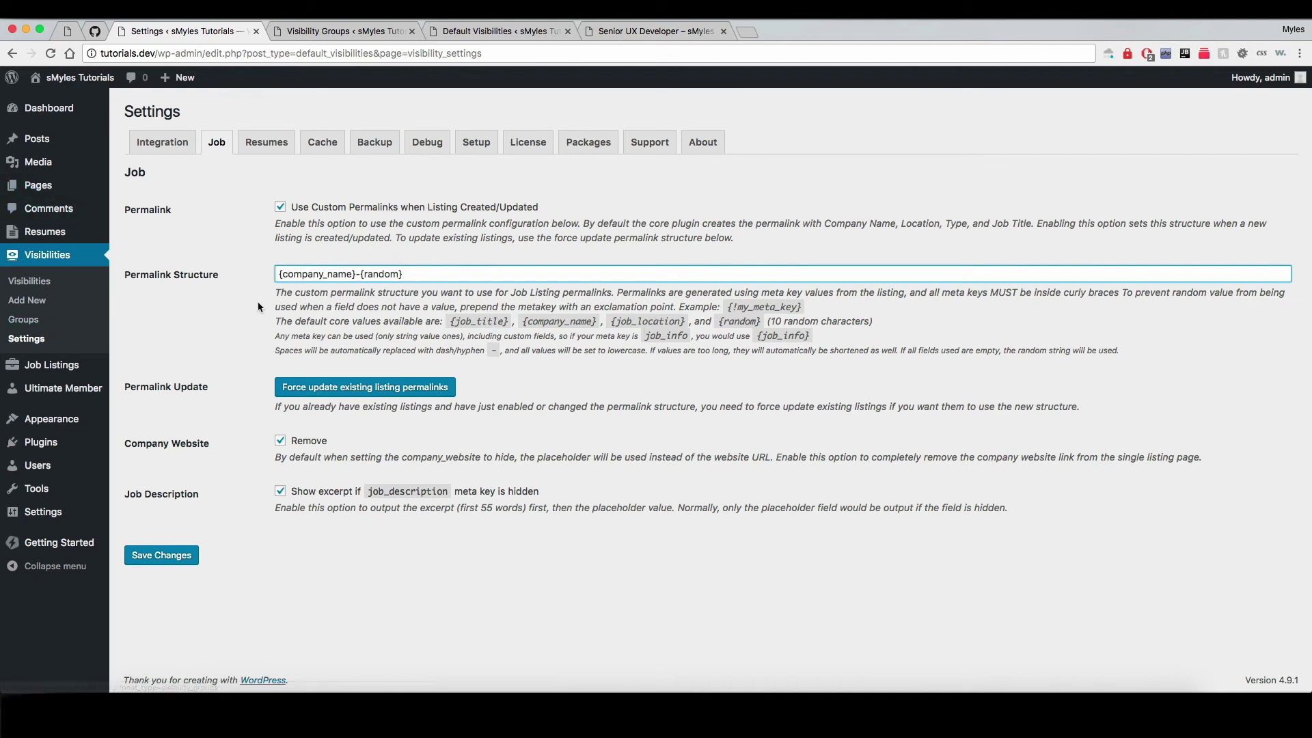
double_click(374, 274)
drag(362, 274, 278, 274)
key(BackSpace)
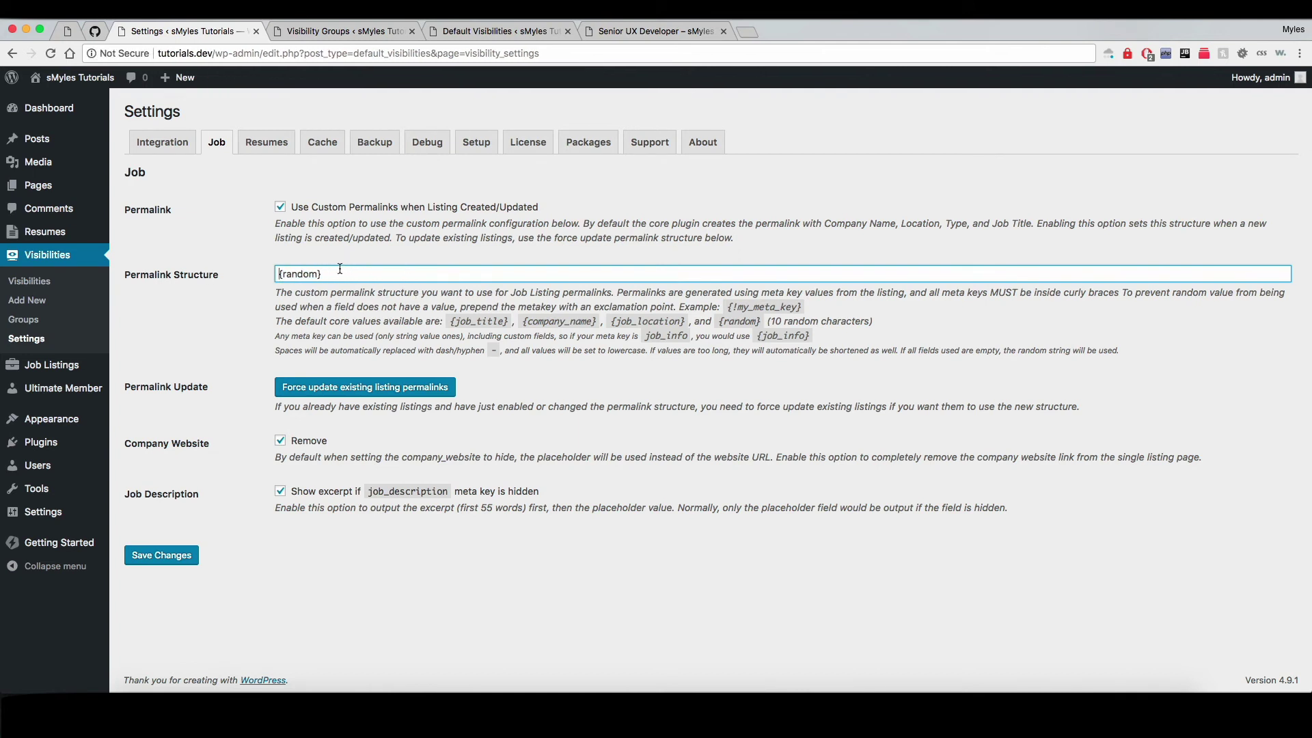
key(super+a)
text({random} {!company_name} {job_location} {!job_type} {job_title})
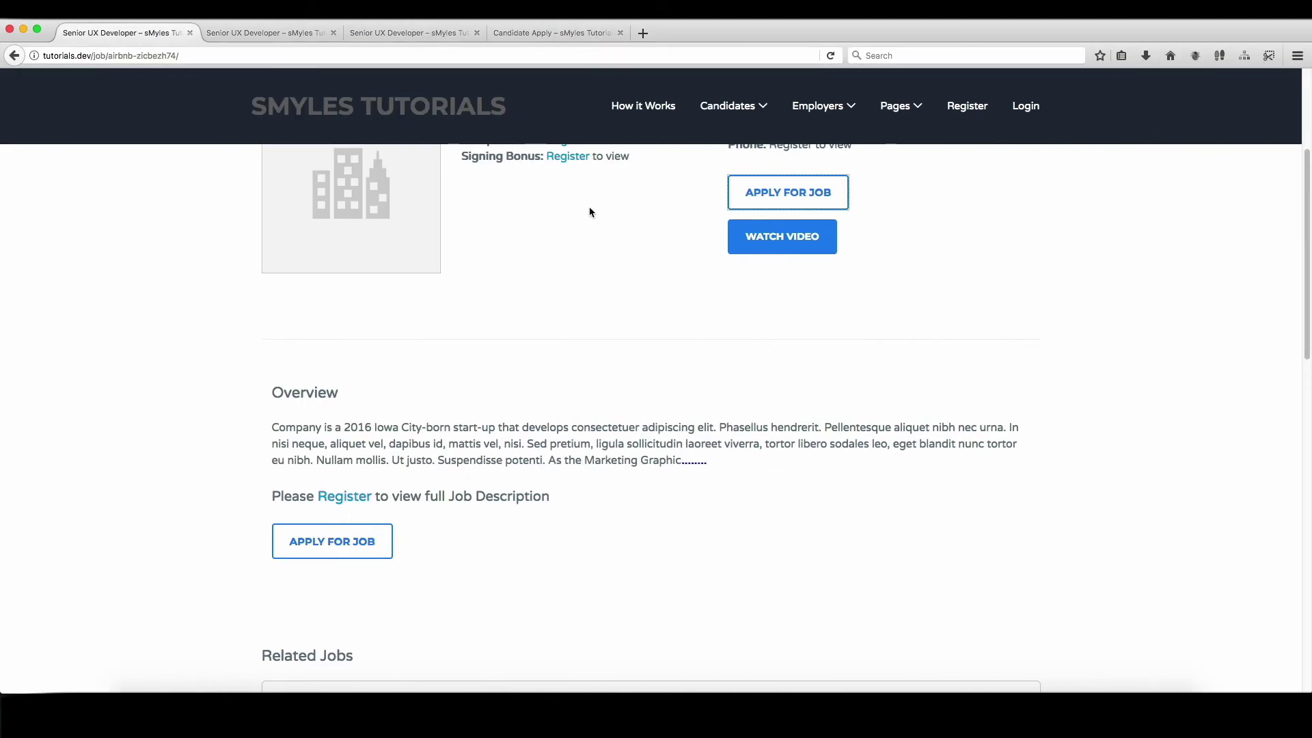
Check the job page in the logged-in candidate's Firefox tab.
click(417, 33)
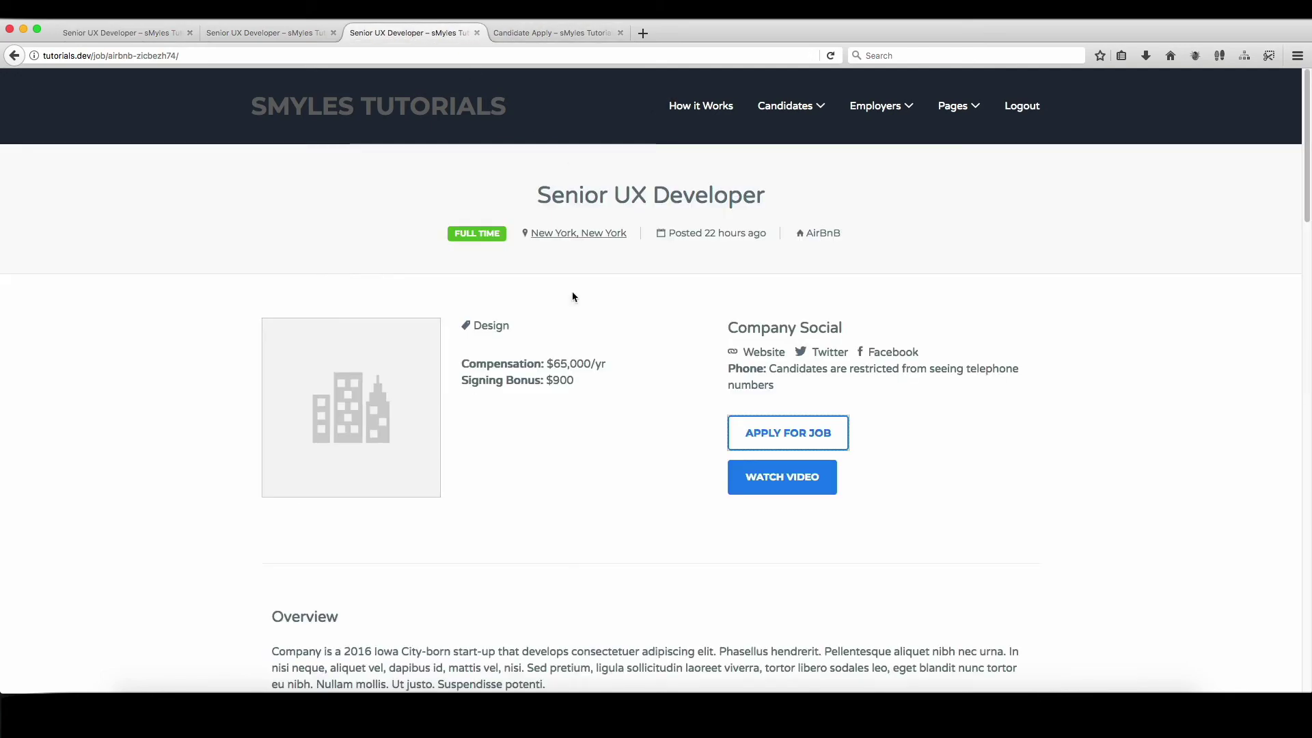
scroll(592, 353, down, 10)
scroll(600, 307, up, 10)
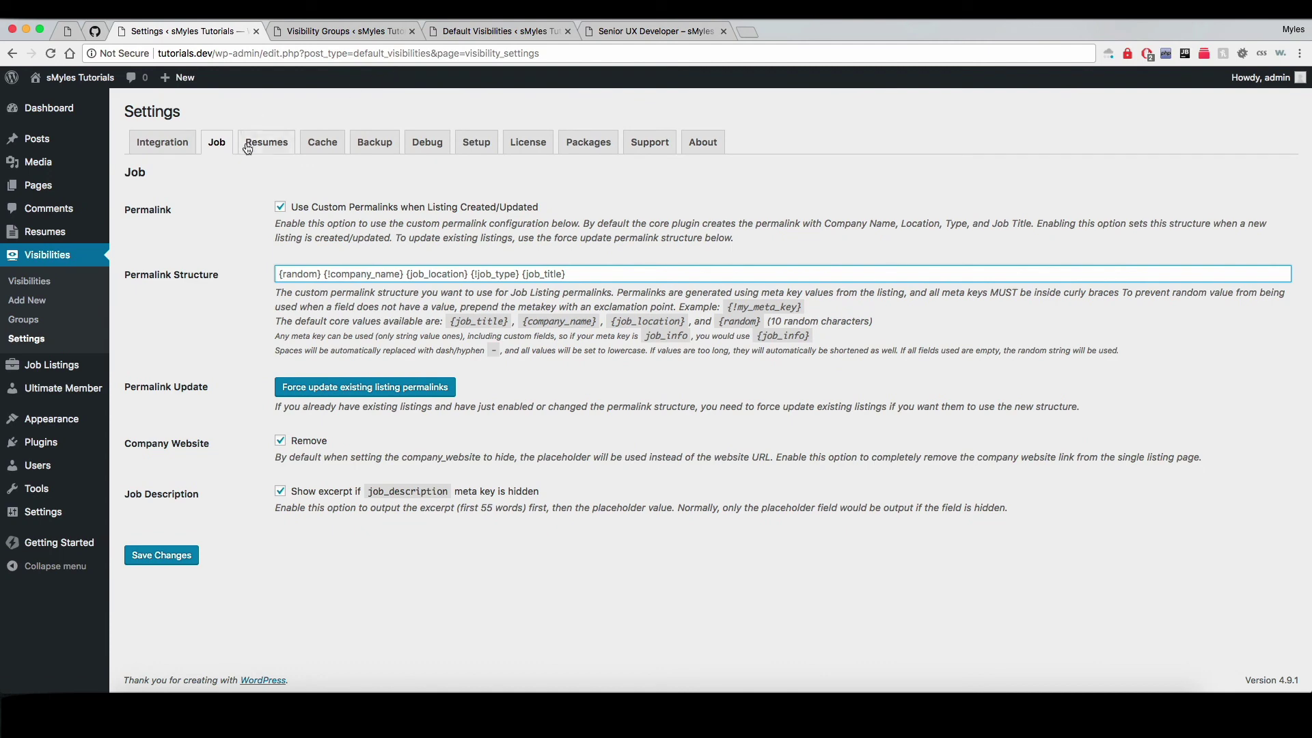
Review the Resumes settings, focusing the resume Permalink Structure and scrolling through options.
click(258, 144)
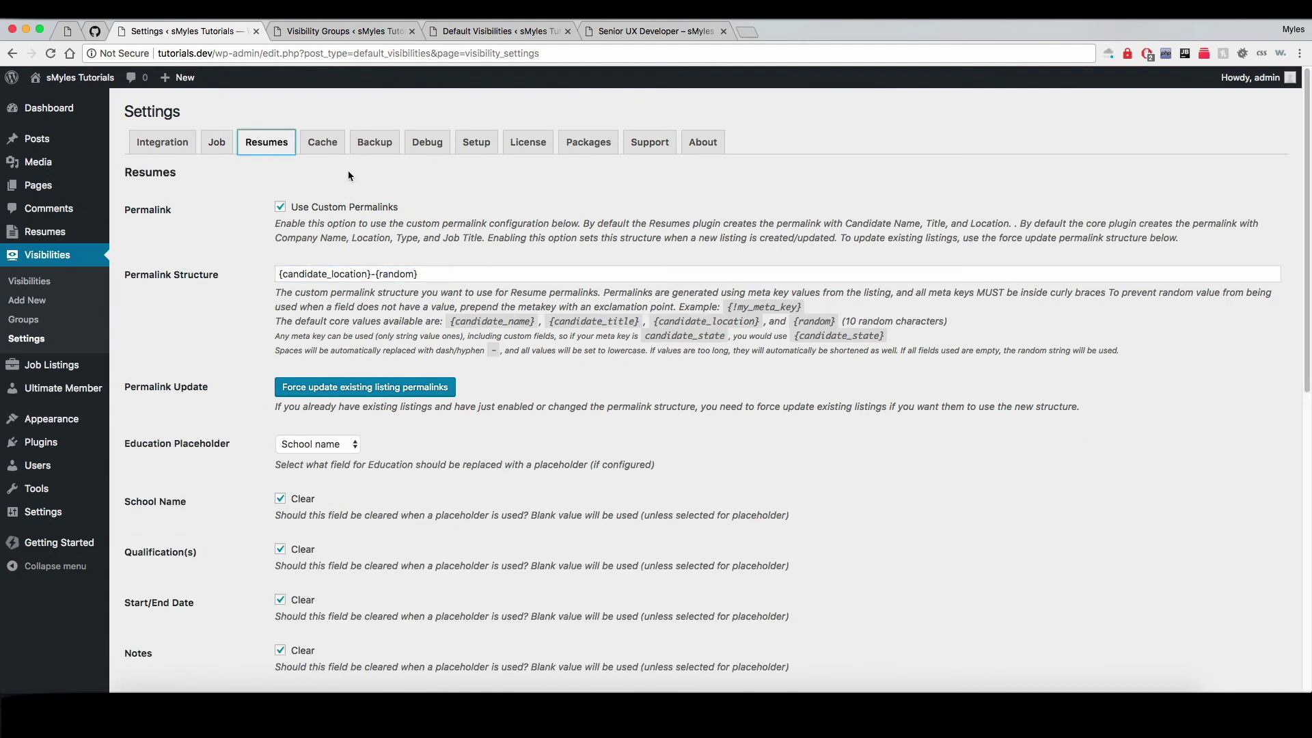
click(444, 176)
click(313, 271)
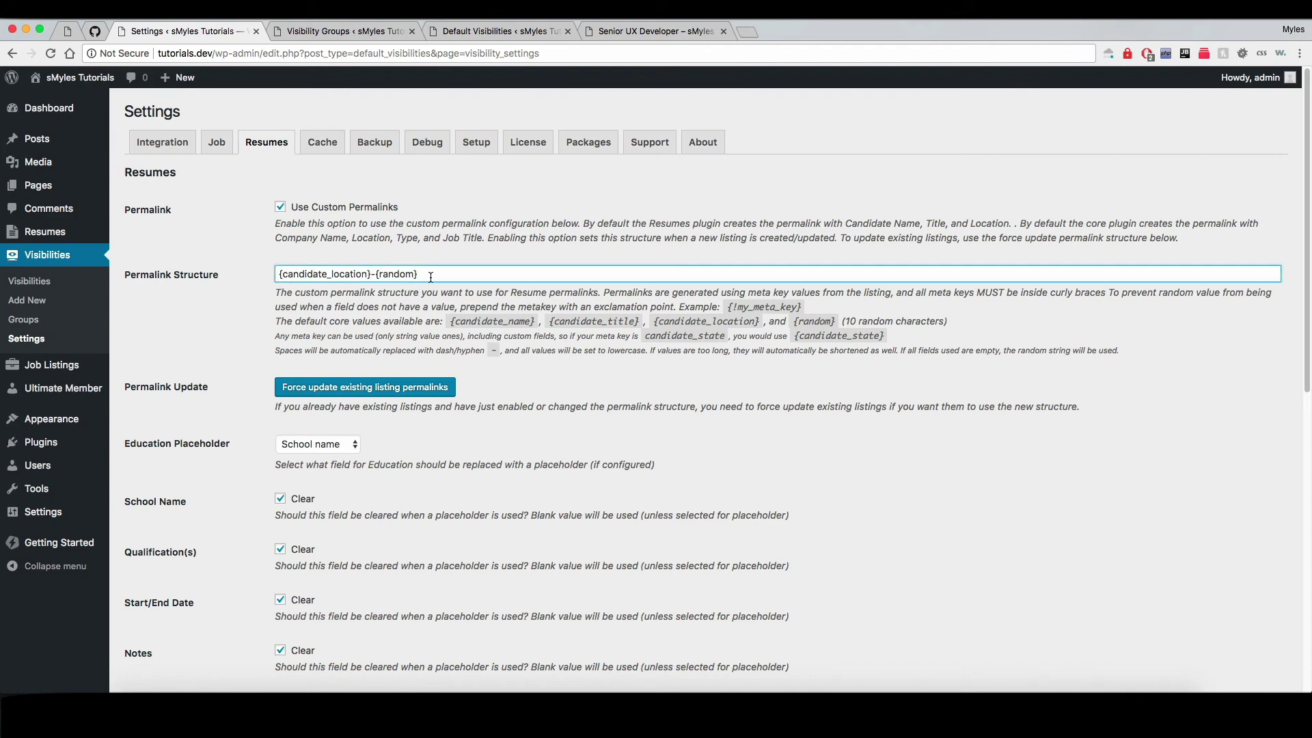
scroll(408, 274, down, 5)
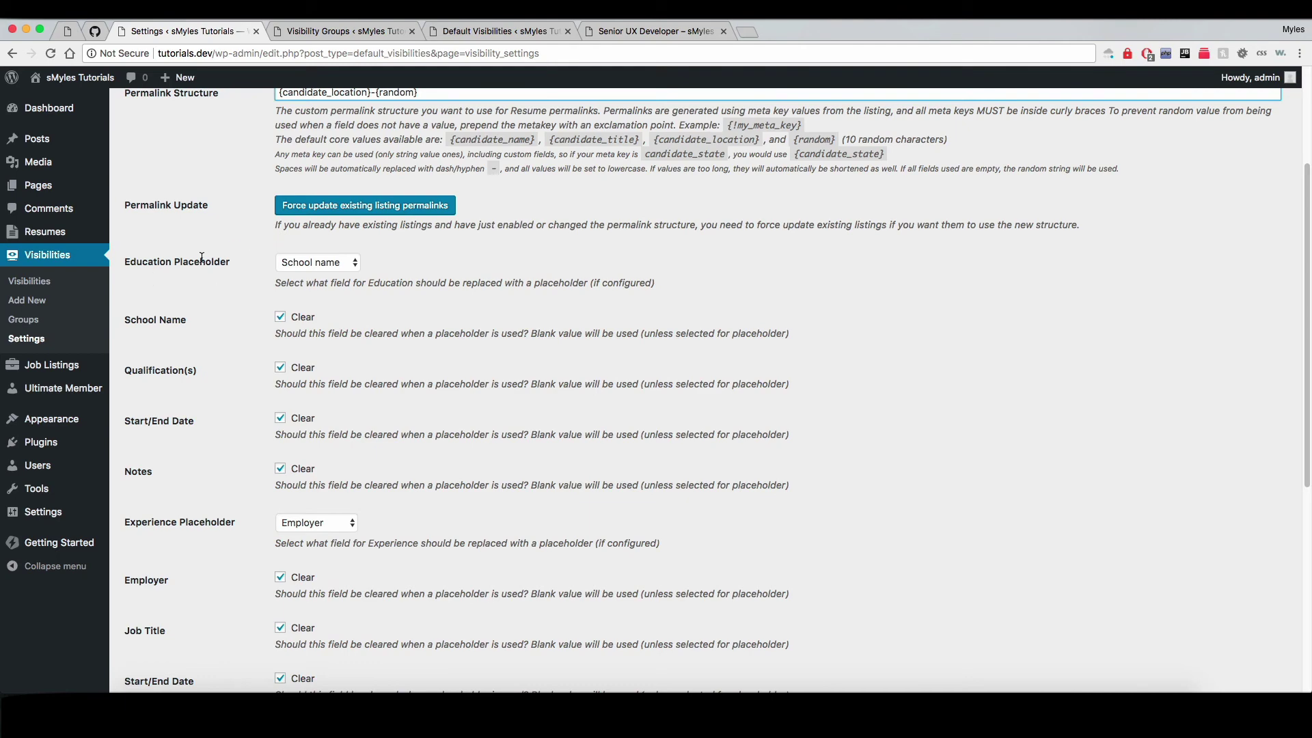
scroll(202, 263, down, 10)
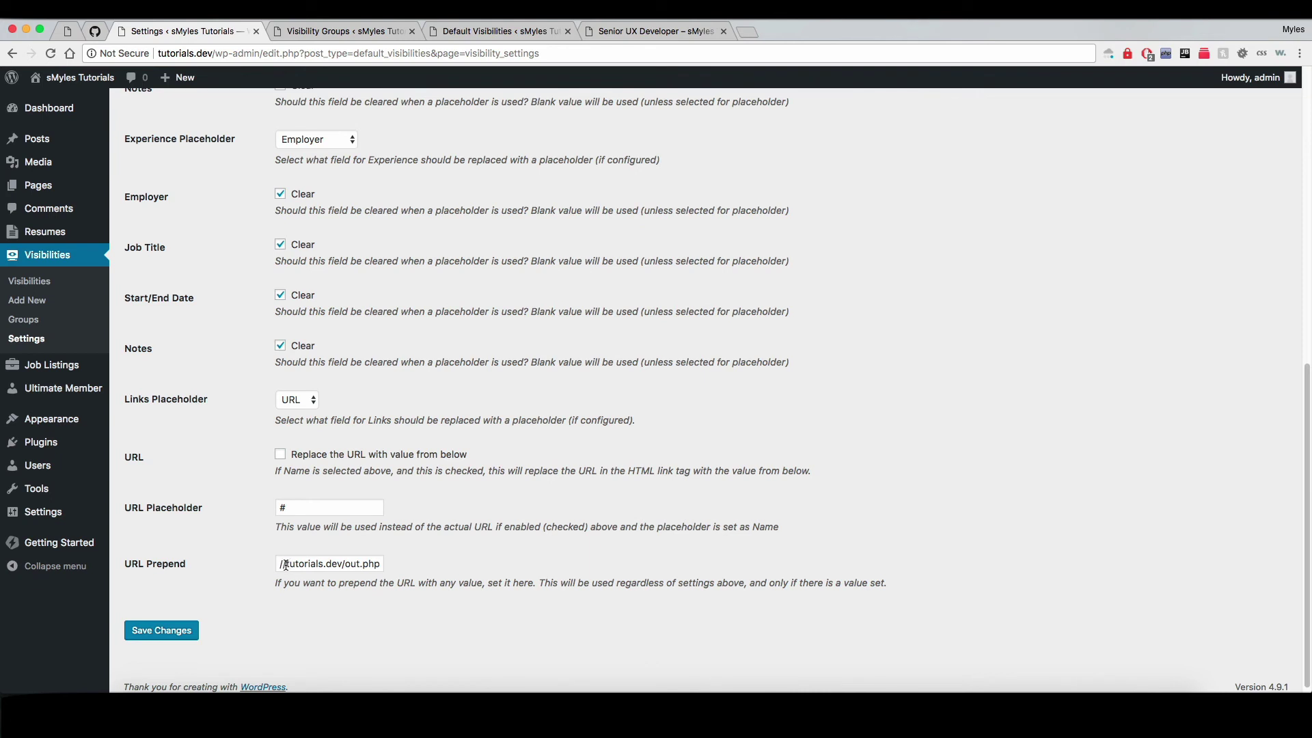
Highlight the resume URL Prepend value, then show the Cache settings.
drag(281, 564, 381, 576)
click(346, 577)
drag(369, 562, 215, 555)
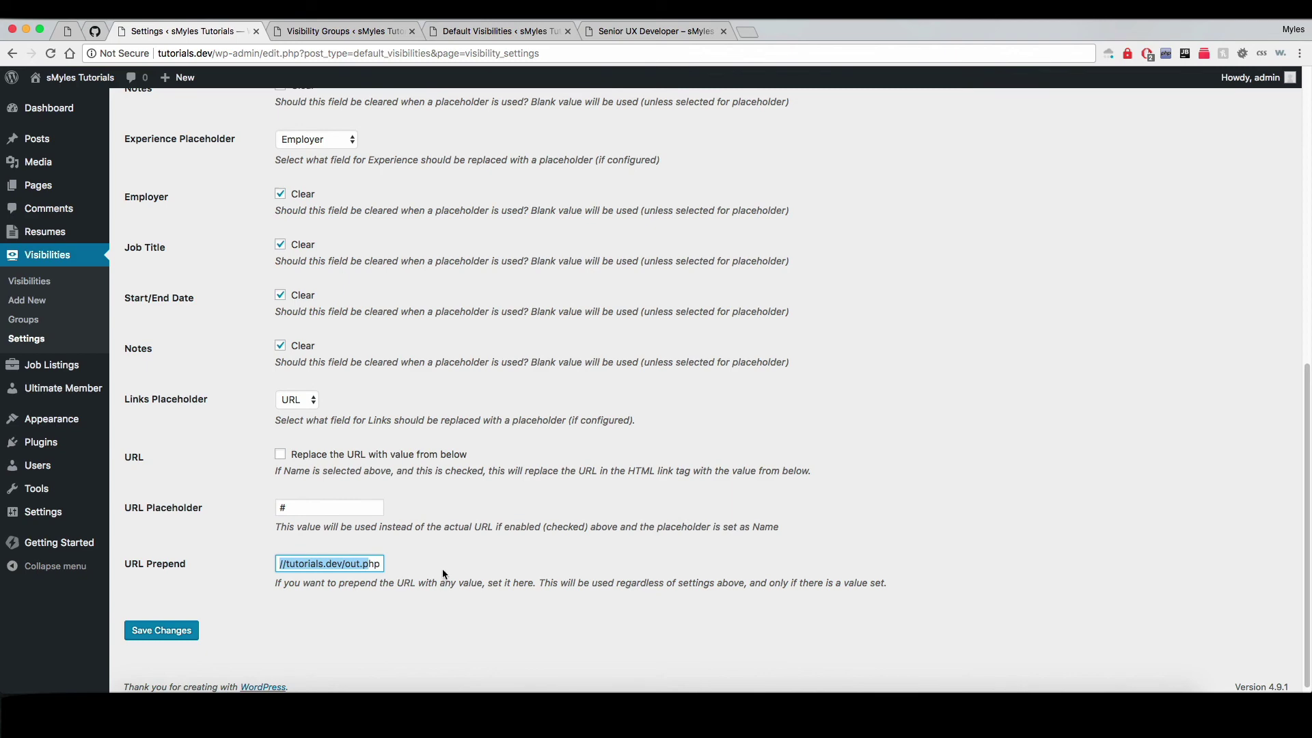
click(360, 515)
scroll(449, 484, up, 20)
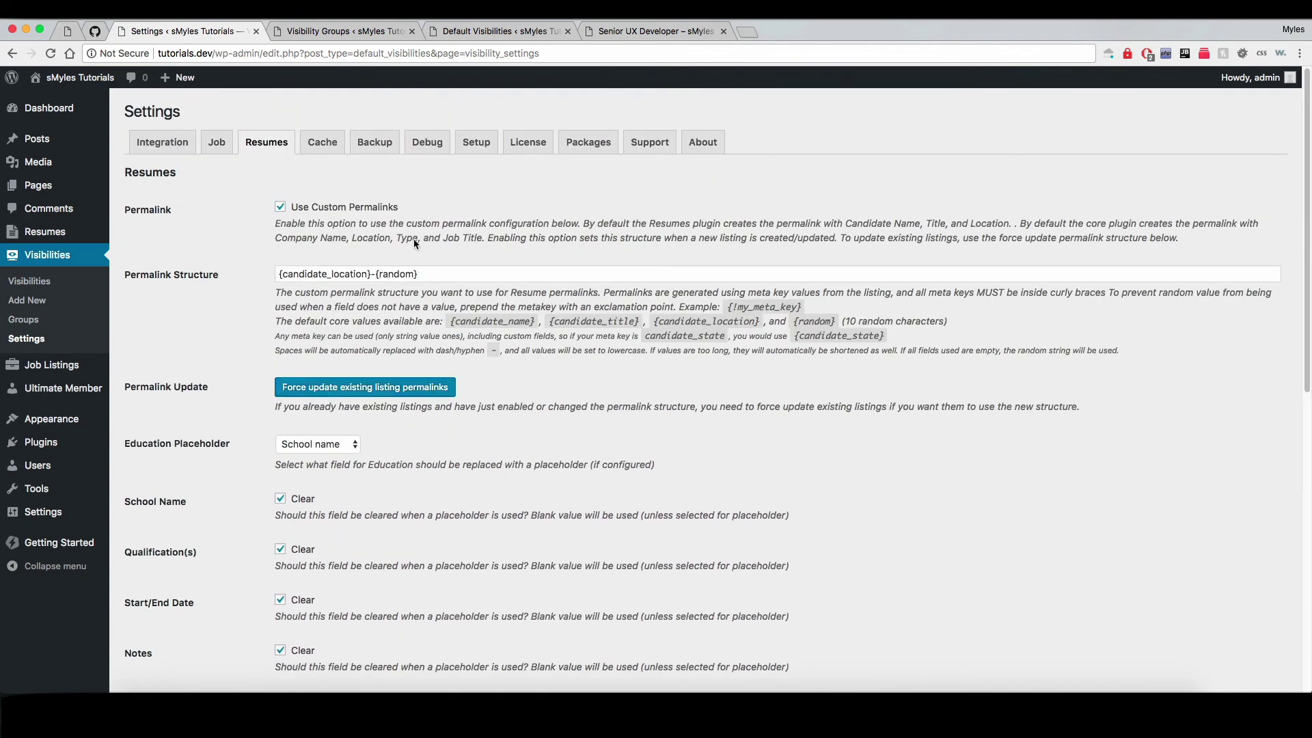
click(314, 141)
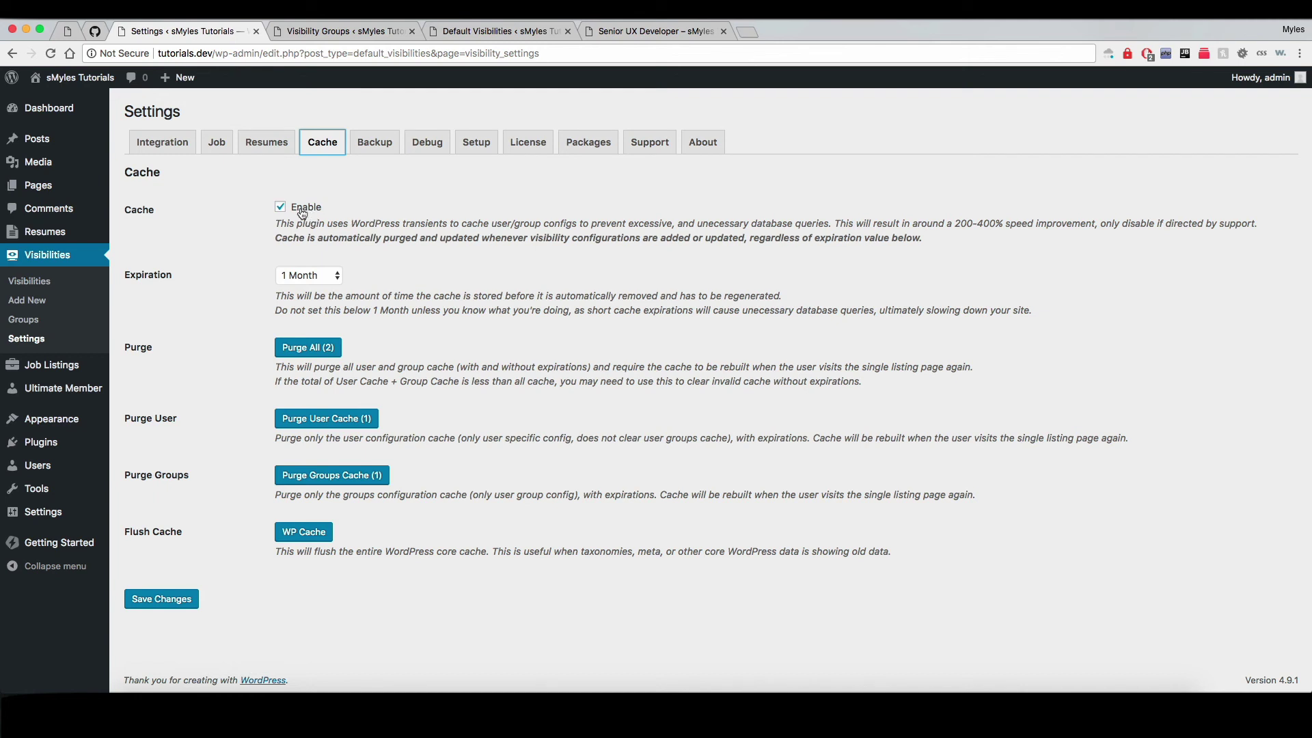
Show the Backup tab with its groups, defaults and custom visibilities backup and import options.
click(369, 153)
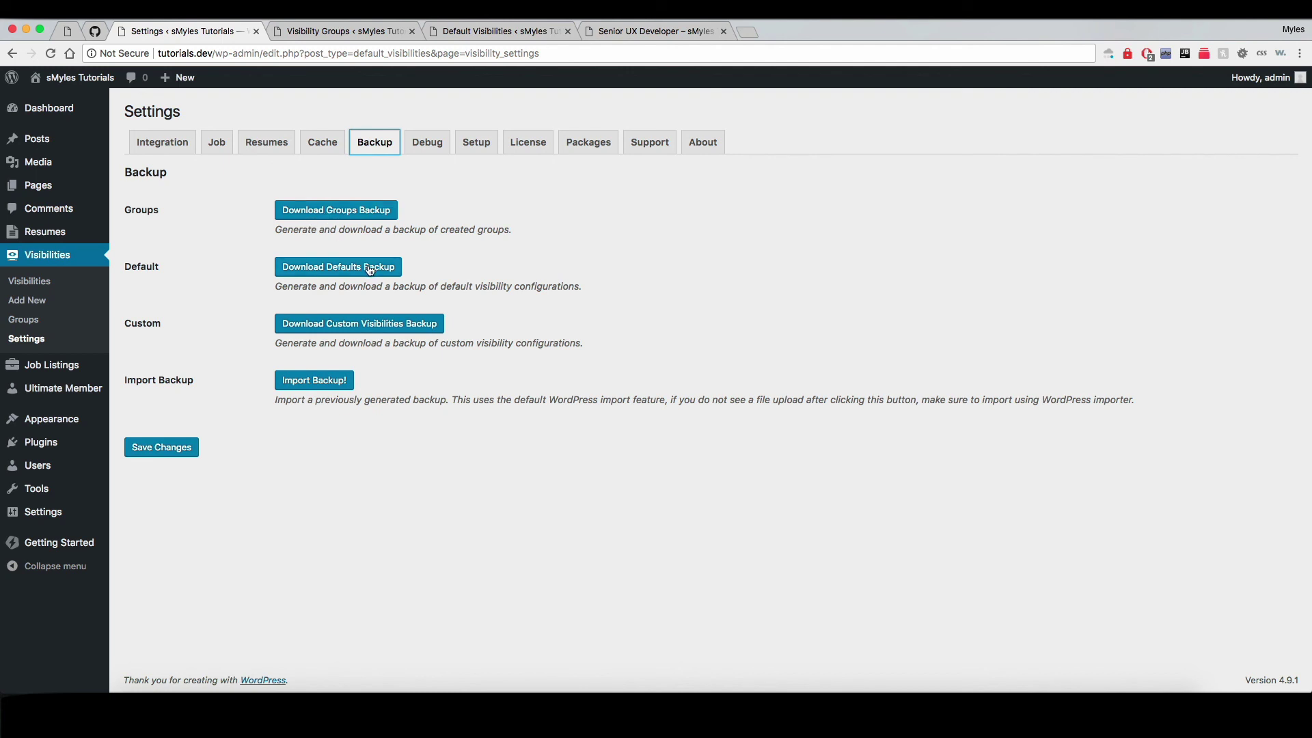
Switch to the Debug settings and review the Admin Exception option.
click(429, 149)
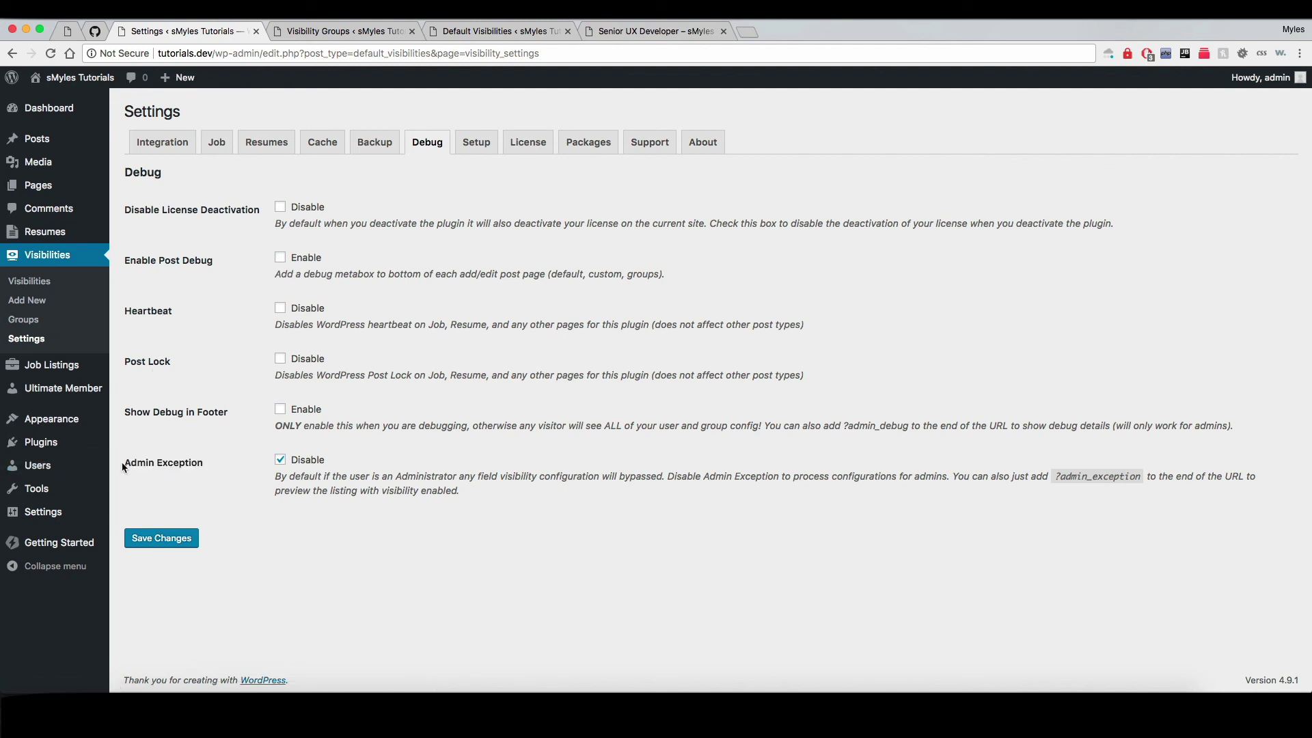
drag(122, 462, 246, 460)
click(236, 458)
Uncheck Admin Exception's Disable box, highlight the ?admin_exception tip, and show the Setup tab.
click(301, 462)
drag(1055, 474, 1142, 477)
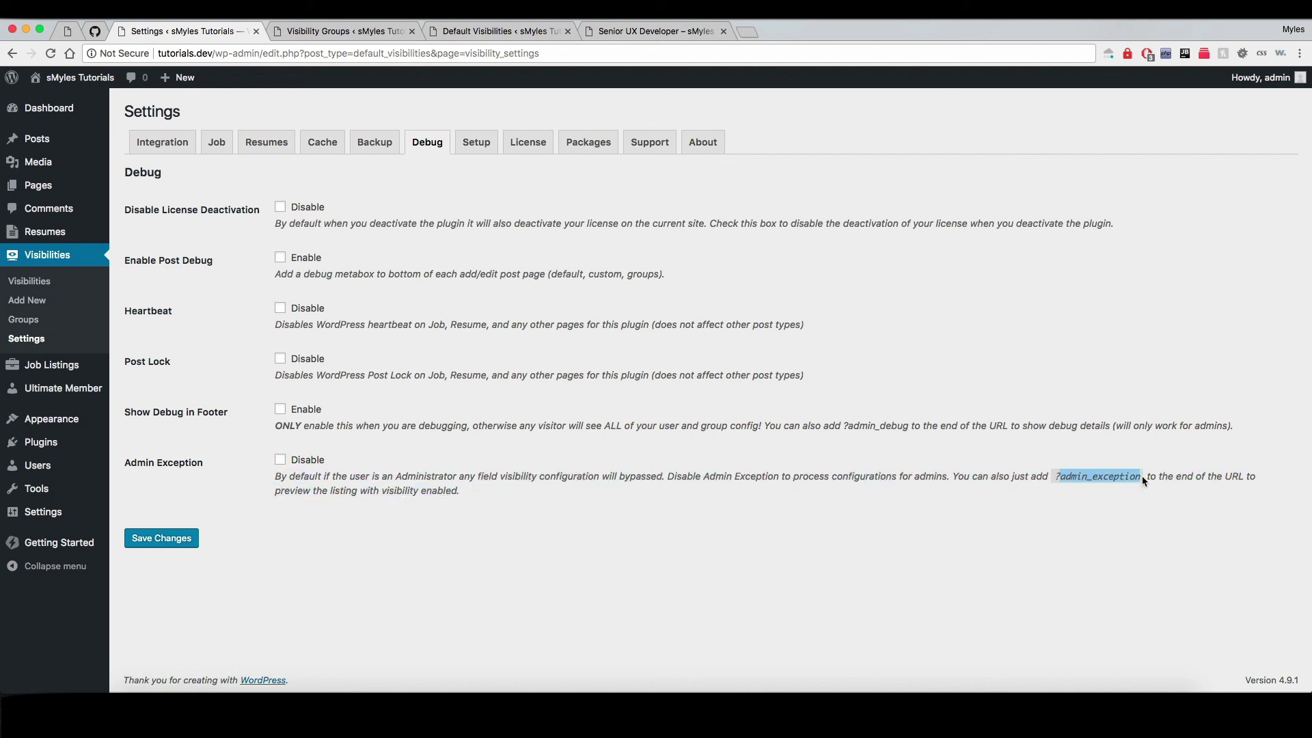
click(830, 391)
click(476, 142)
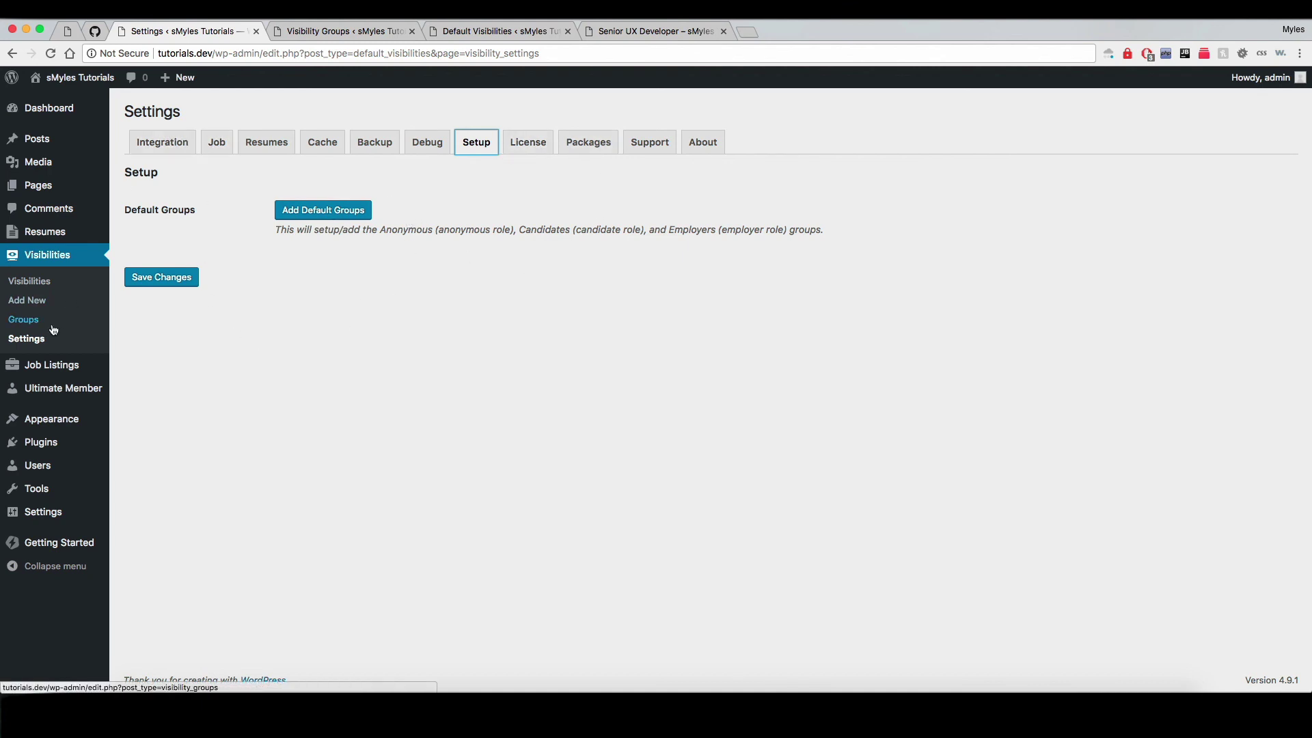
Return to the Visibility Groups list via Visibilities > Groups in the sidebar.
click(28, 319)
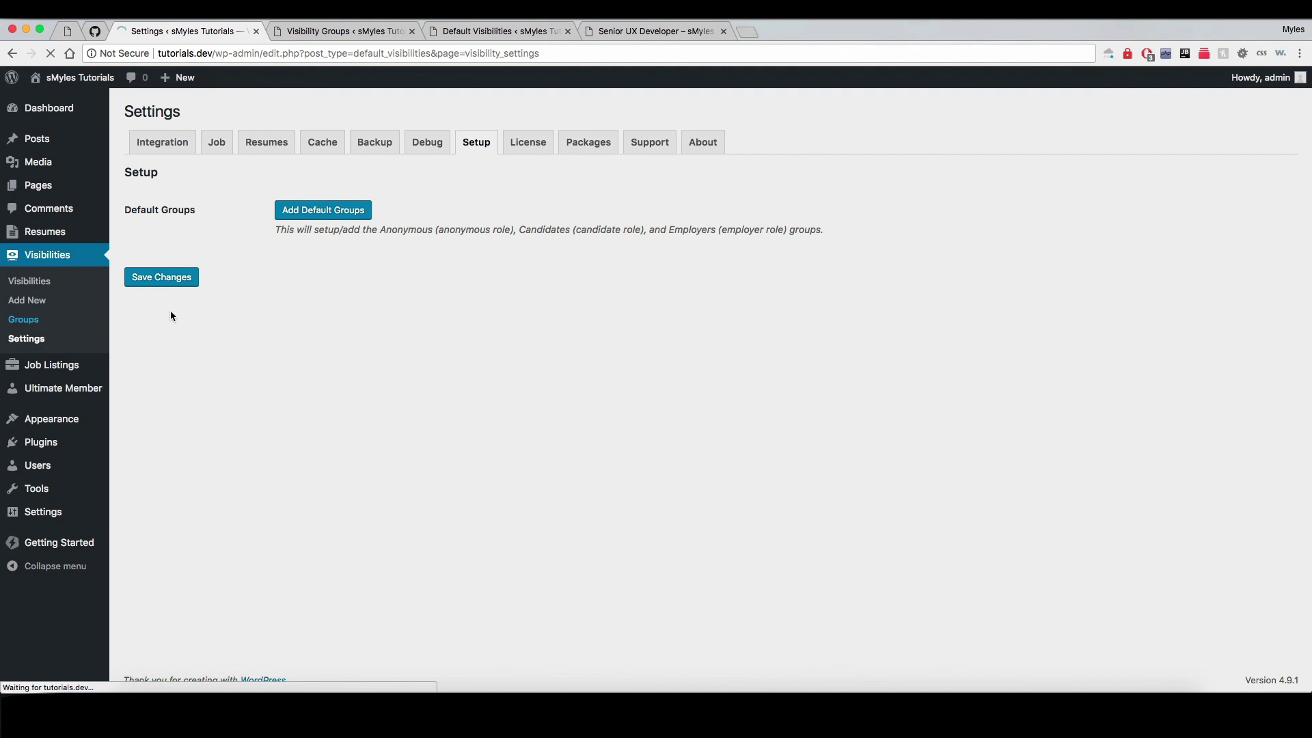